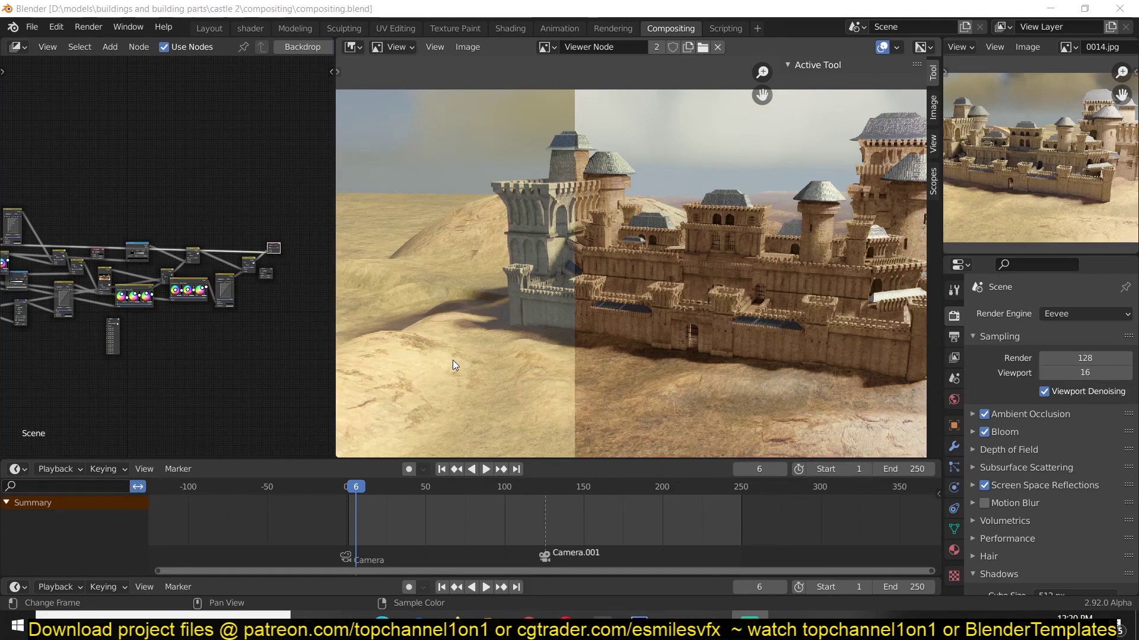
Step: Set the Split Viewer node's factor to 100 so only the first input image is displayed
scroll(453, 360, "down", 1)
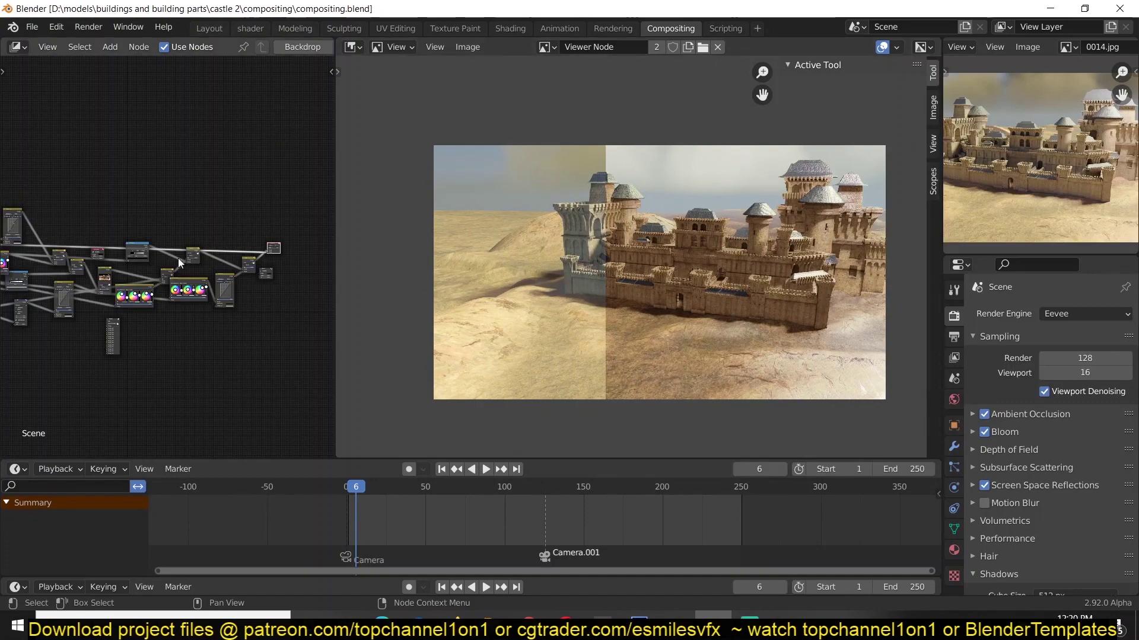
scroll(178, 258, "up", 2)
middle_click_drag(276, 252, 69, 267)
scroll(69, 267, "up", 7)
middle_click_drag(184, 286, 347, 270)
scroll(298, 273, "up", 2)
scroll(722, 243, "up", 1)
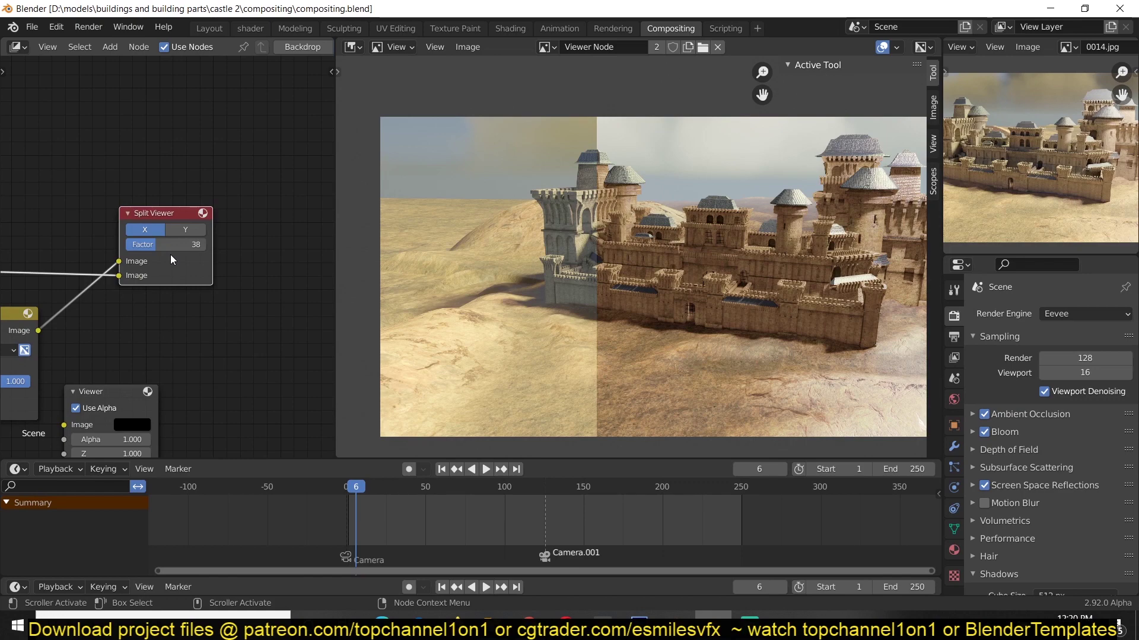
scroll(170, 255, "up", 1)
left_click_drag(191, 244, 642, 234)
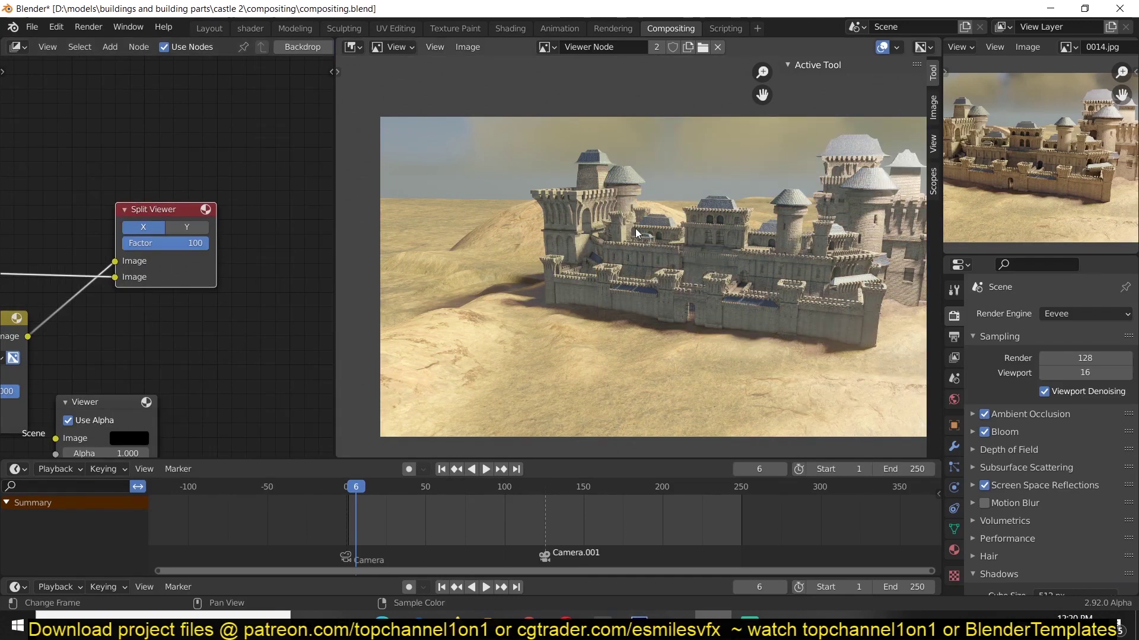
middle_click_drag(579, 193, 516, 166)
middle_click_drag(571, 240, 605, 249)
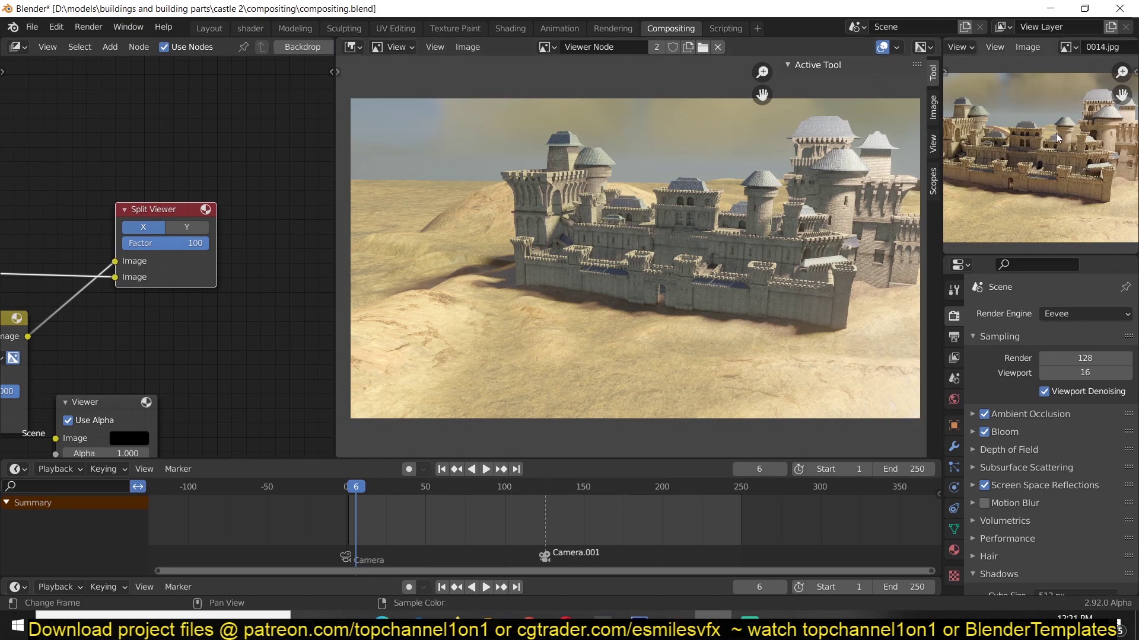
Step: Examine the composited reference image 0014.jpg enlarged to full window size, and restore the normal layout
key("ctrl+space")
scroll(573, 329, "up", 4)
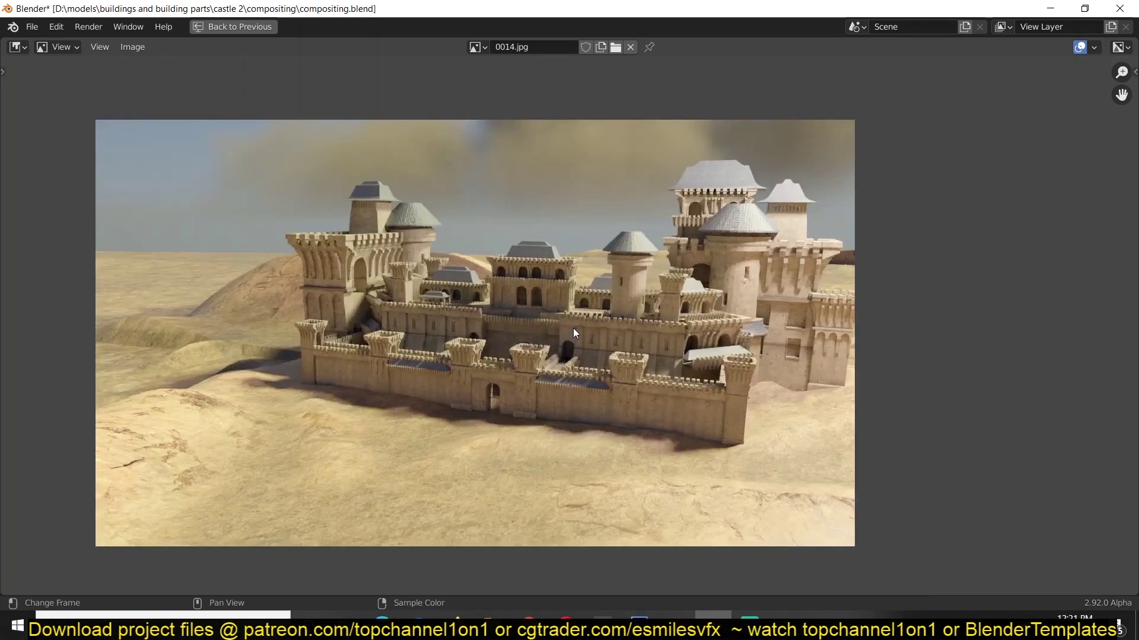
key("ctrl+space")
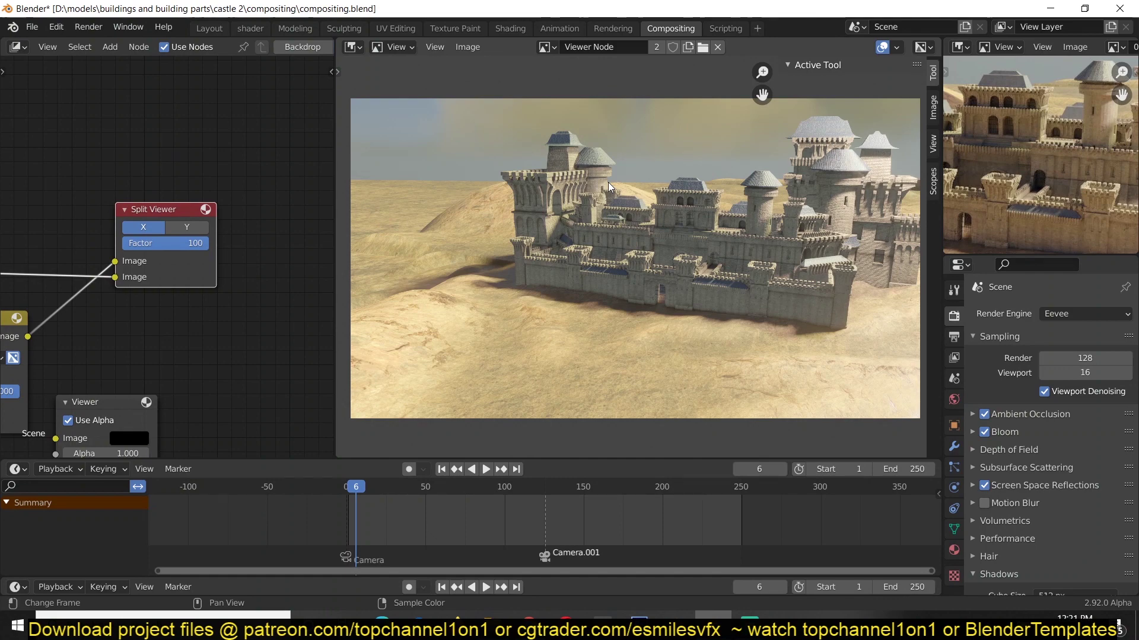
Step: Set the Split Viewer node's factor to 25 to compare the original render with the composited result
scroll(291, 207, "down", 1)
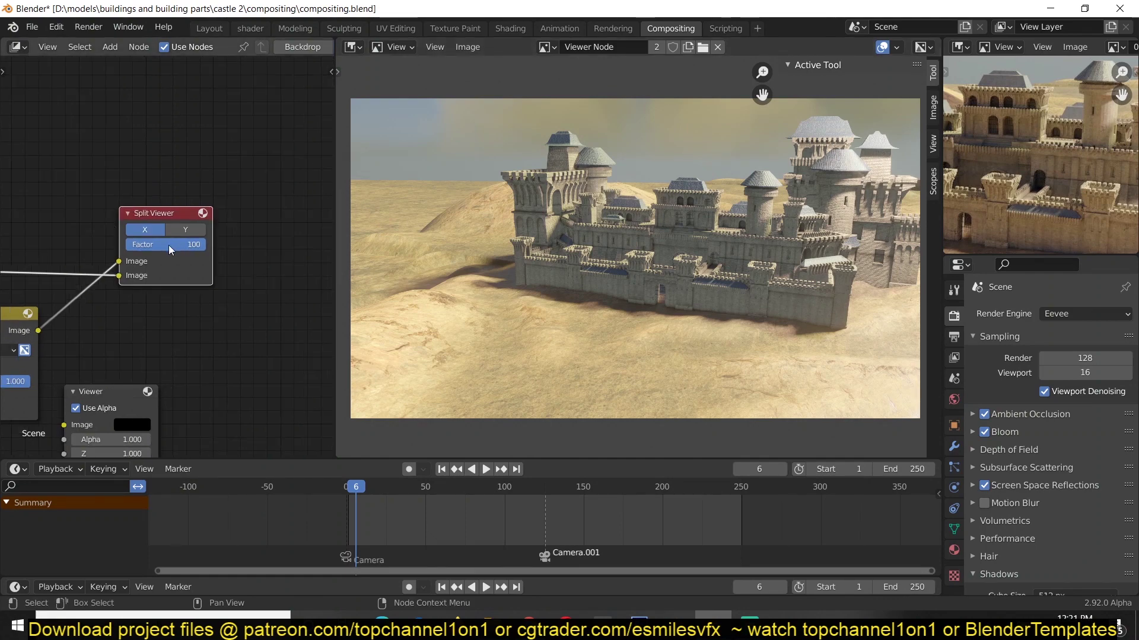
left_click_drag(193, 246, 162, 252)
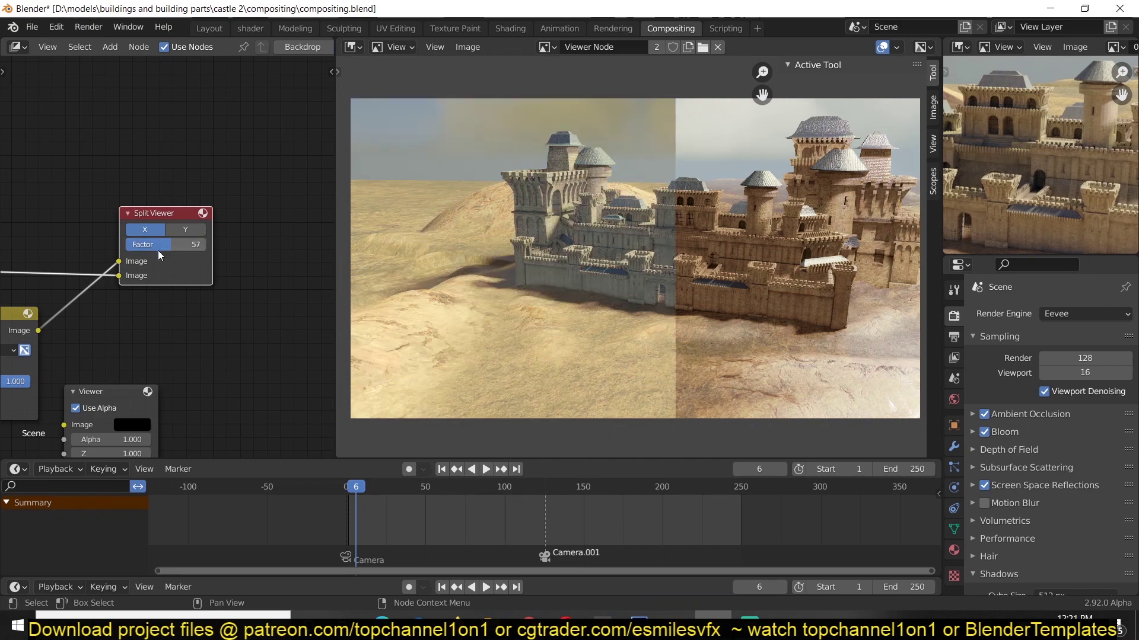
left_click_drag(161, 252, 135, 252)
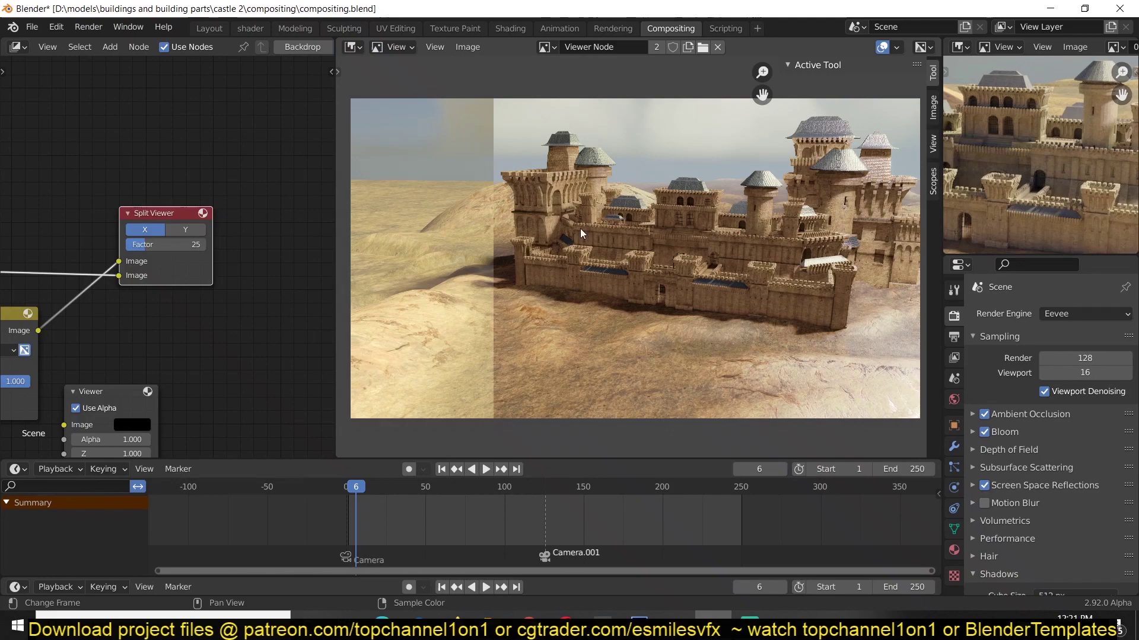
Step: Save a copy of the project as compositing.blend in a new subfolder of the compositing folder
middle_click_drag(252, 249, 70, 168)
scroll(70, 169, "down", 6)
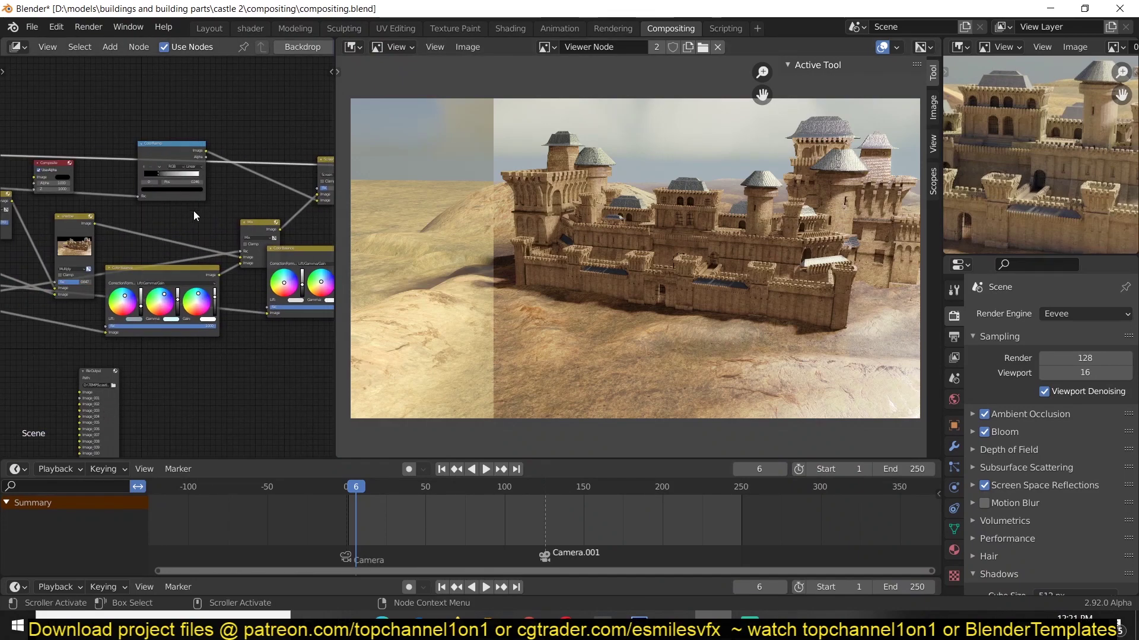
key("ctrl+shift+s")
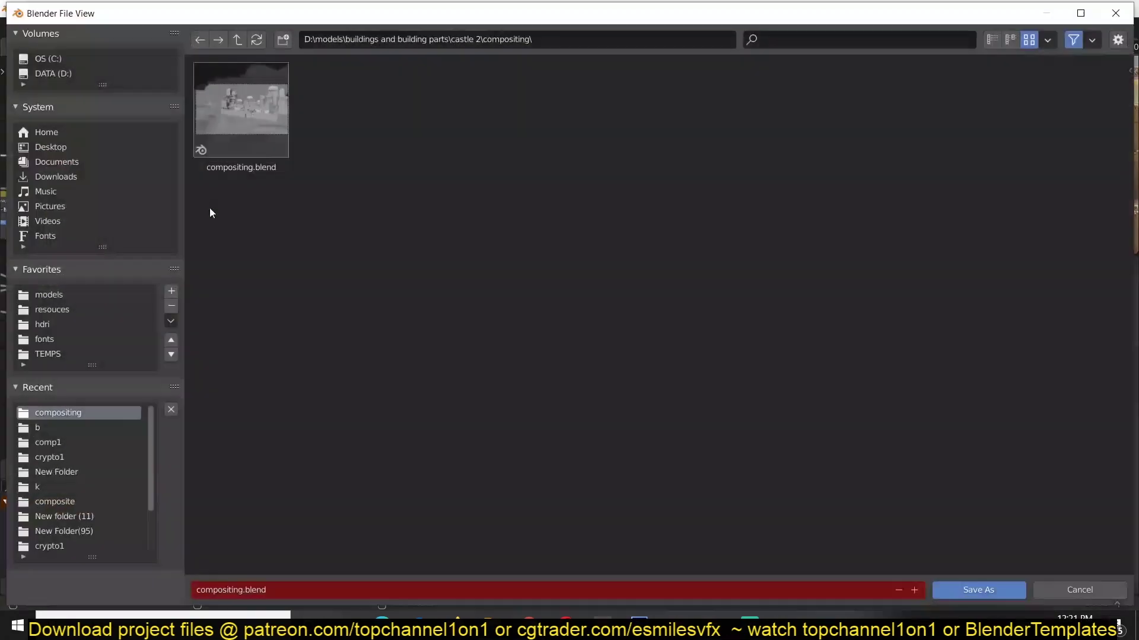
left_click(282, 40)
double_click(238, 147)
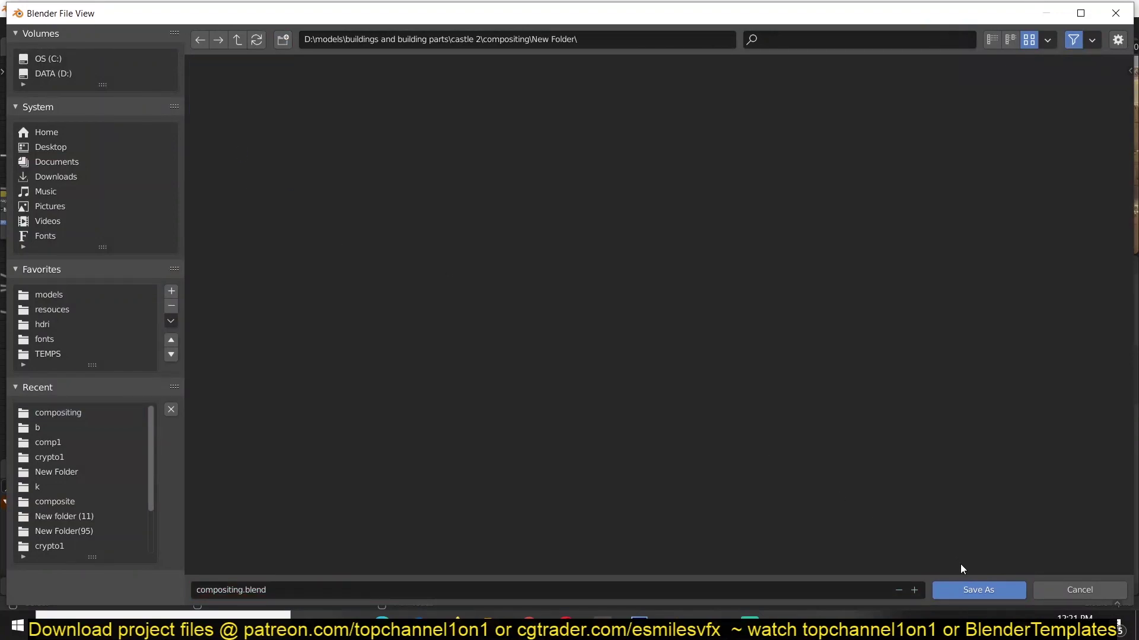
left_click(969, 585)
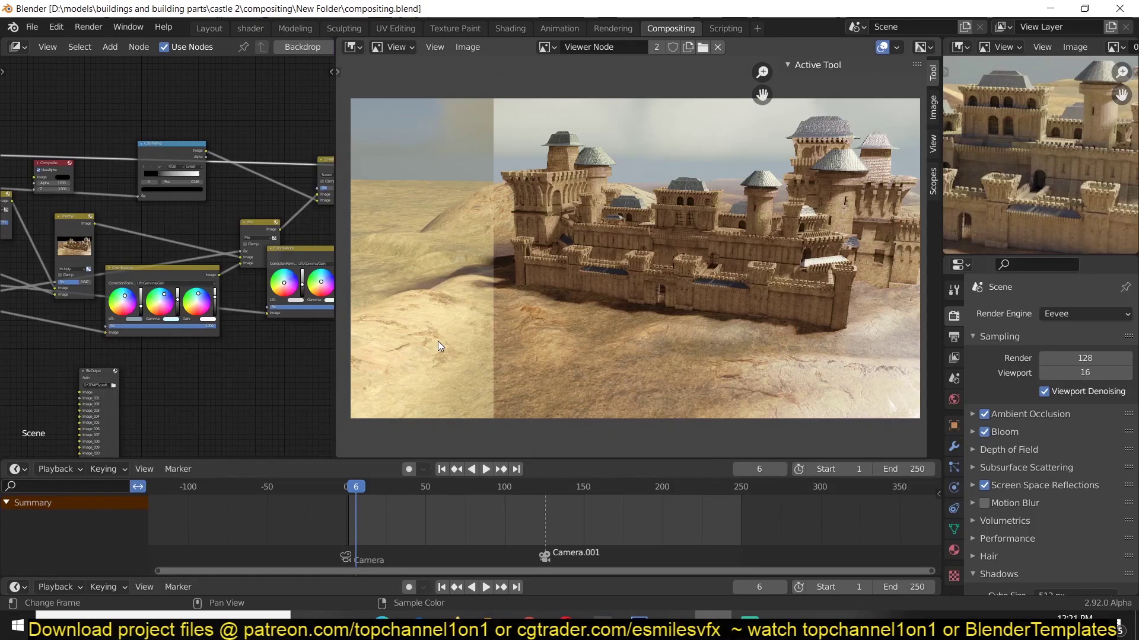
key("ctrl+s")
Step: Preview the combined Image output of the ####.exr image sequence node in the Split Viewer
middle_click_drag(163, 209, 320, 195)
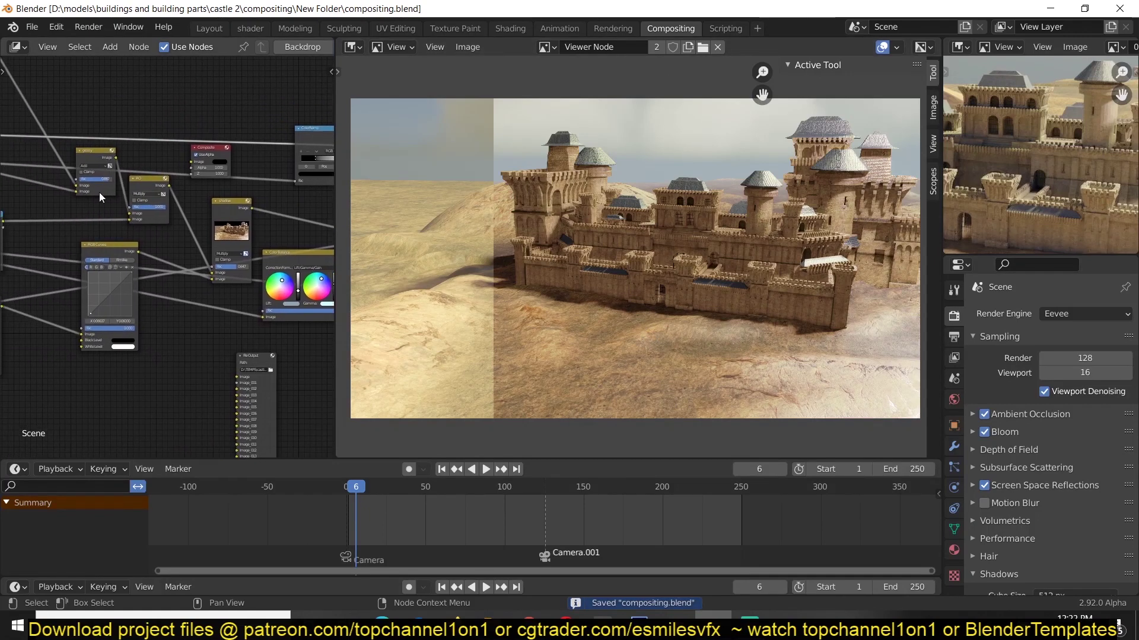
middle_click_drag(101, 194, 331, 221)
middle_click_drag(0, 198, 218, 253)
left_click_drag(227, 183, 227, 113)
middle_click_drag(92, 217, 334, 193)
middle_click_drag(53, 209, 239, 170)
mouse_move(99, 224)
middle_mouse_down()
mouse_move(132, 221)
mouse_move(109, 237)
middle_mouse_up()
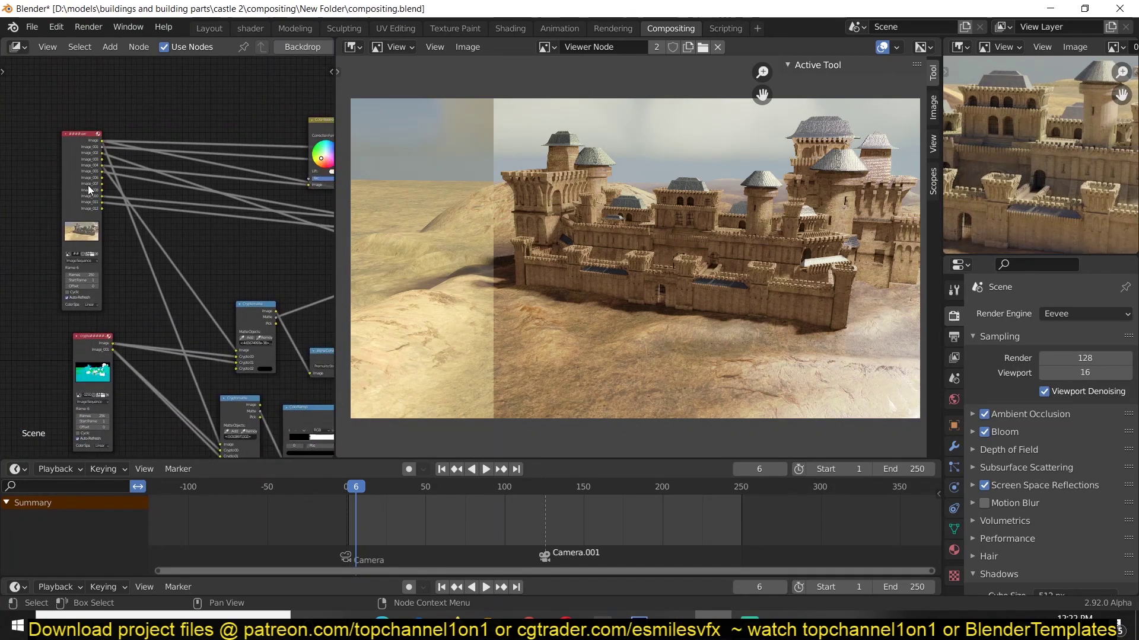
middle_click_drag(95, 186, 68, 240)
middle_click_drag(23, 197, 169, 219)
scroll(168, 219, "up", 4)
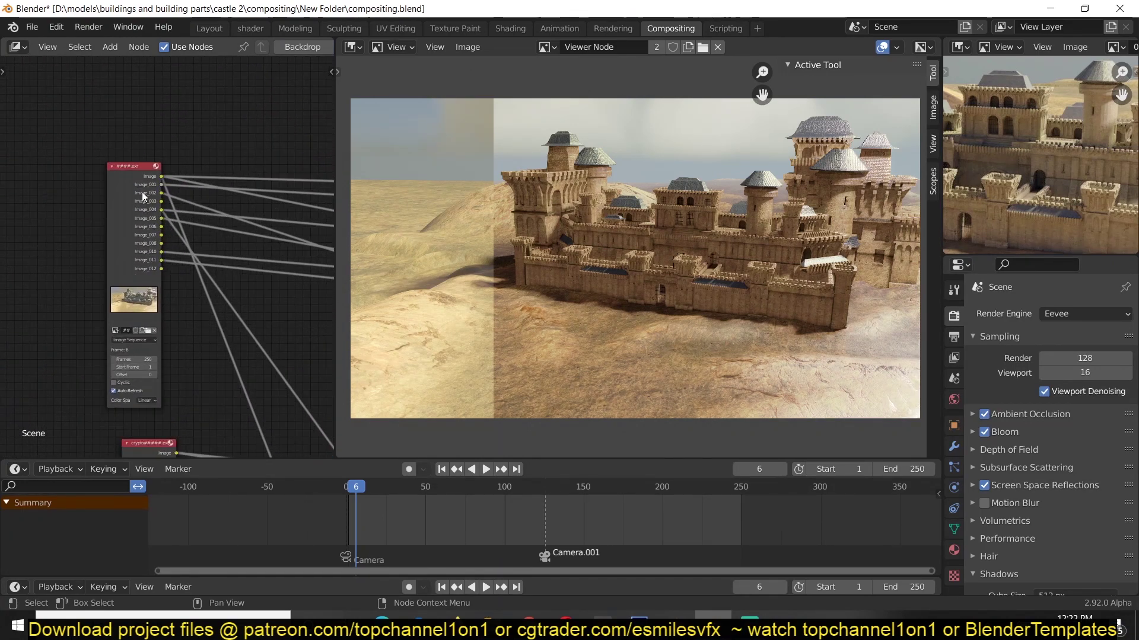
left_click(140, 187)
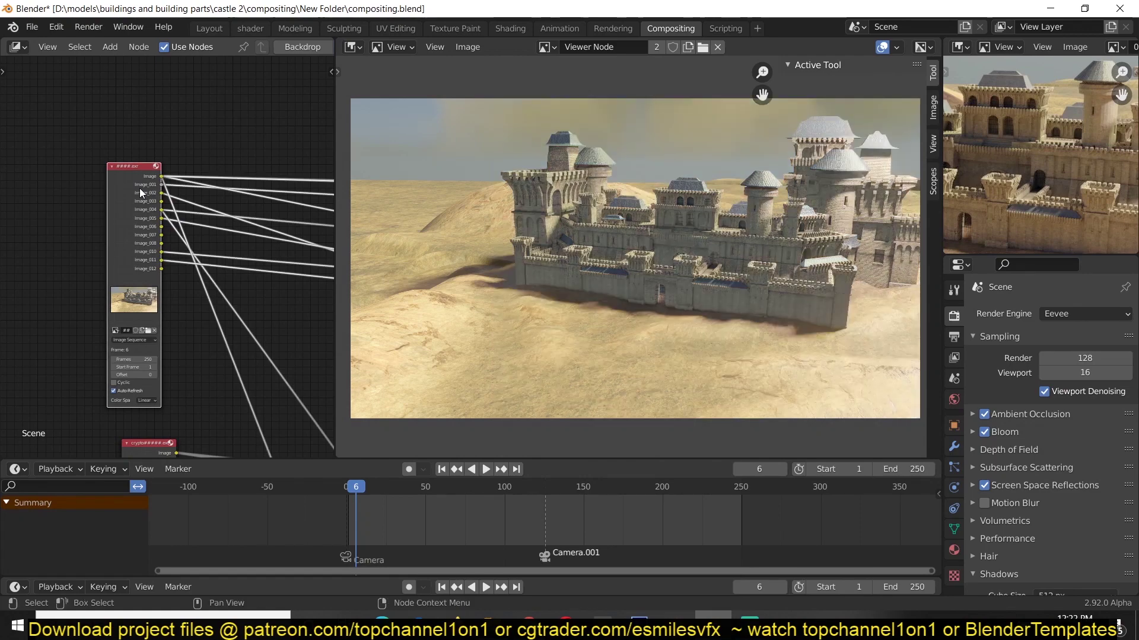
Step: Preview the Image_001 and Image_002 passes of the ####.exr node one after the other in the Split Viewer
scroll(140, 187, "up", 2)
middle_click_drag(115, 196, 134, 276)
left_click(144, 261, "ctrl+shift")
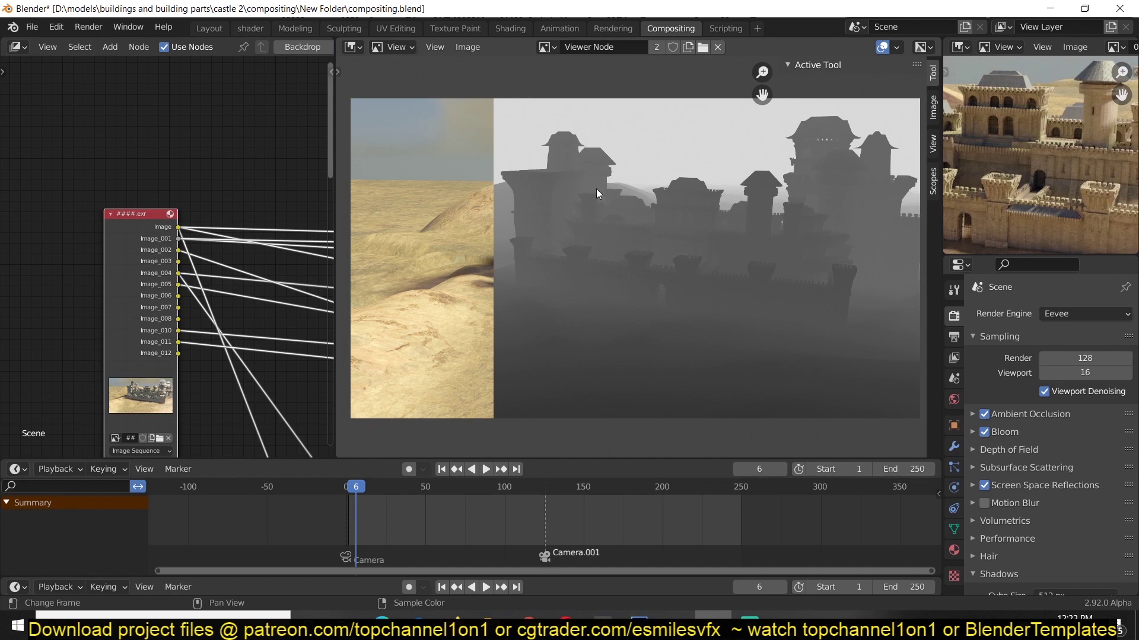
scroll(244, 293, "up", 1)
left_click(158, 255, "ctrl+shift")
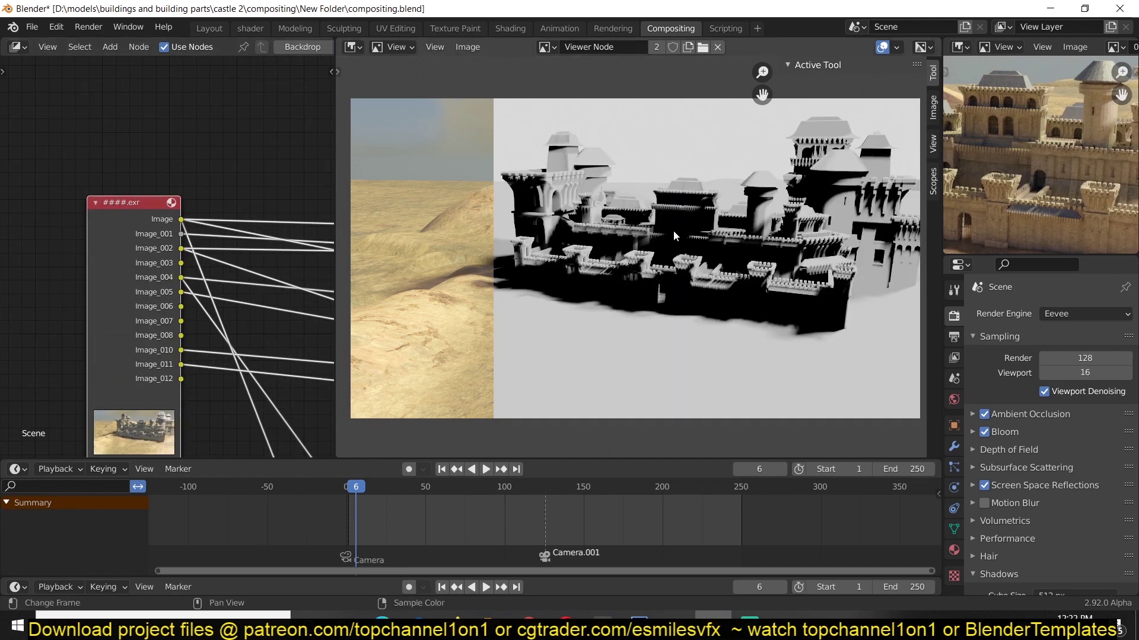
Step: Preview the Image_003, Image_004 and Image_005 passes in turn, and examine Image_005 up close
left_click(158, 271, "ctrl+shift")
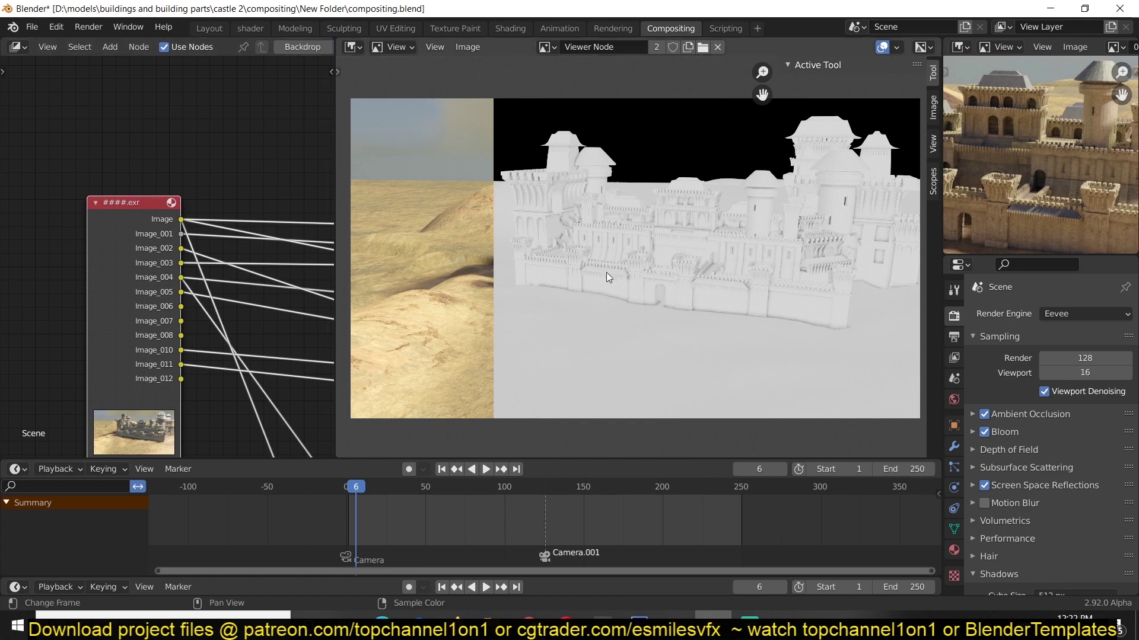
left_click(160, 277, "ctrl+shift")
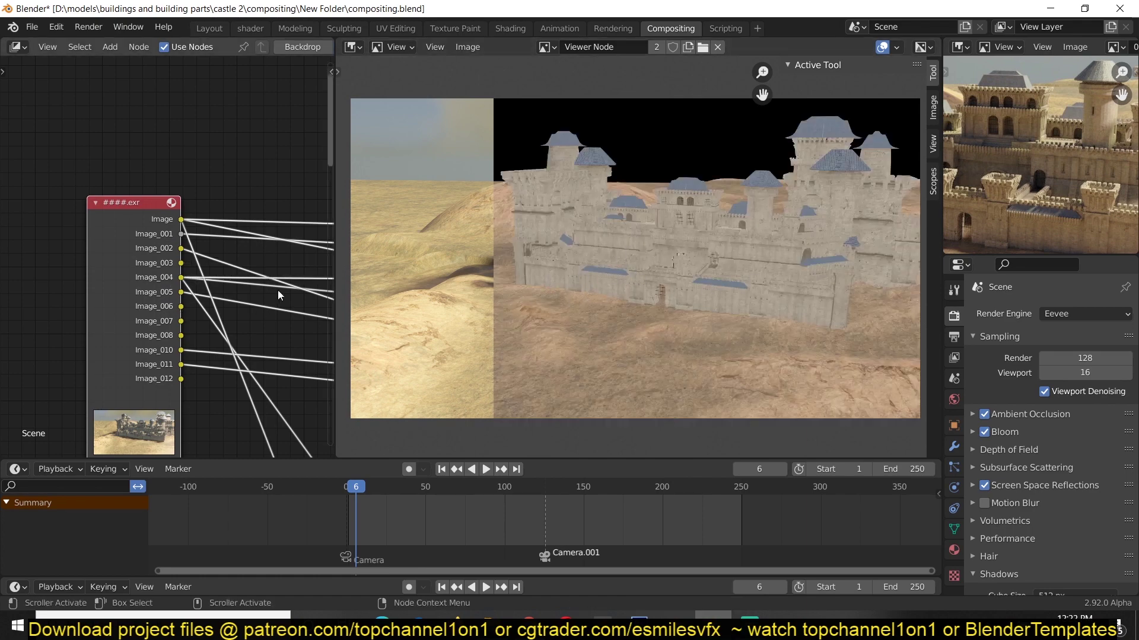
left_click(162, 293, "ctrl+shift")
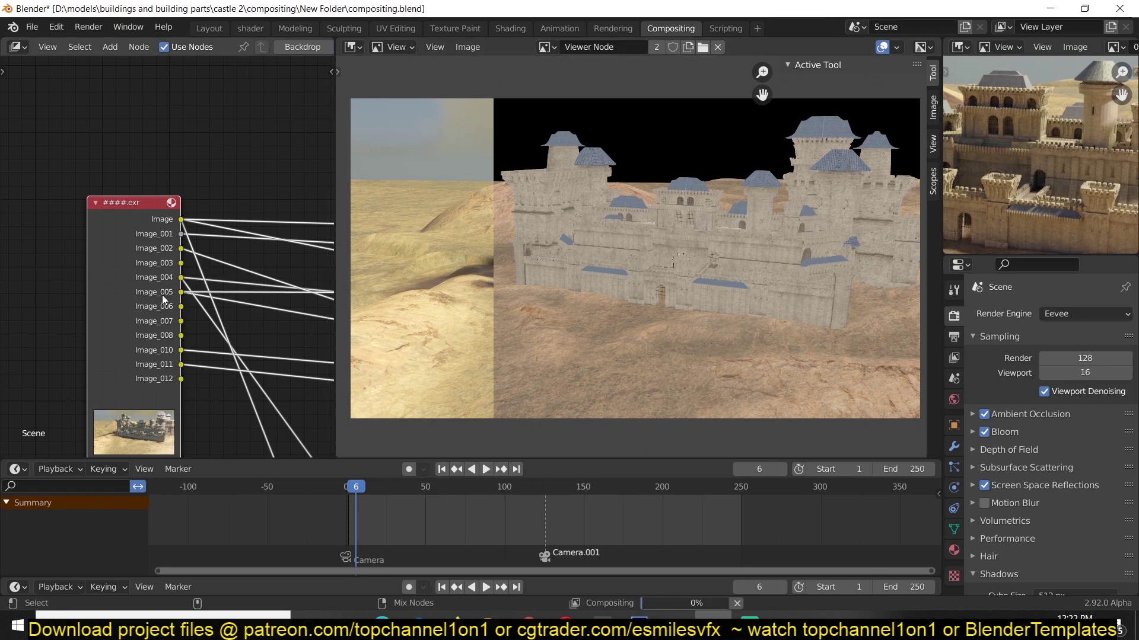
scroll(650, 276, "up", 4)
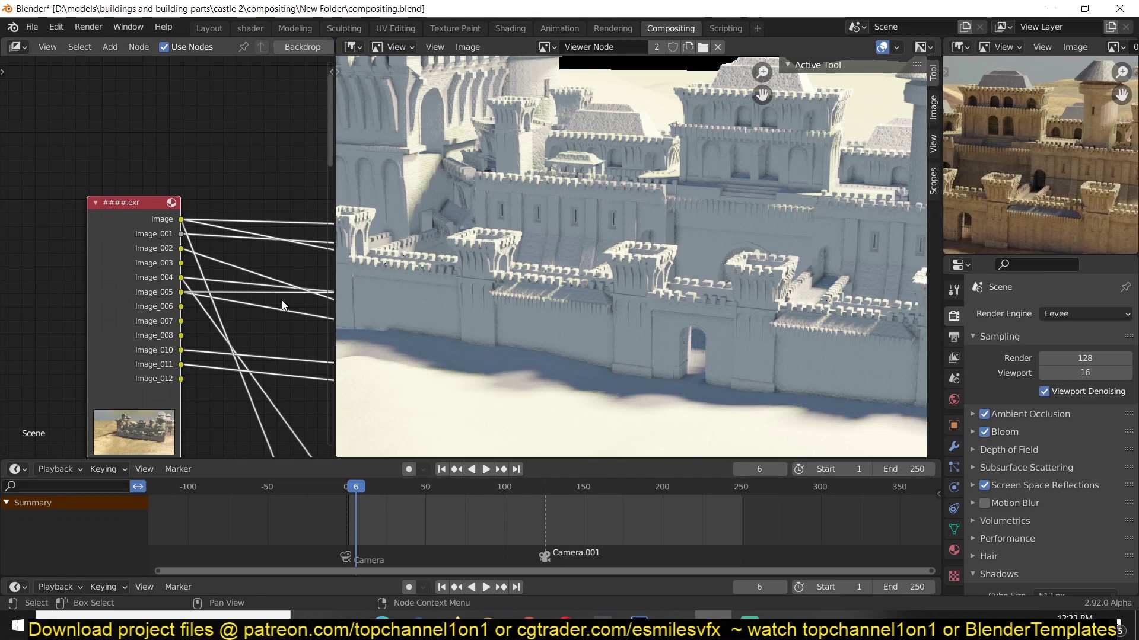
Step: Compare the close-up castle details by previewing Image_003, Image_002, Image_004 and Image_005 again
left_click(175, 267, "ctrl+shift")
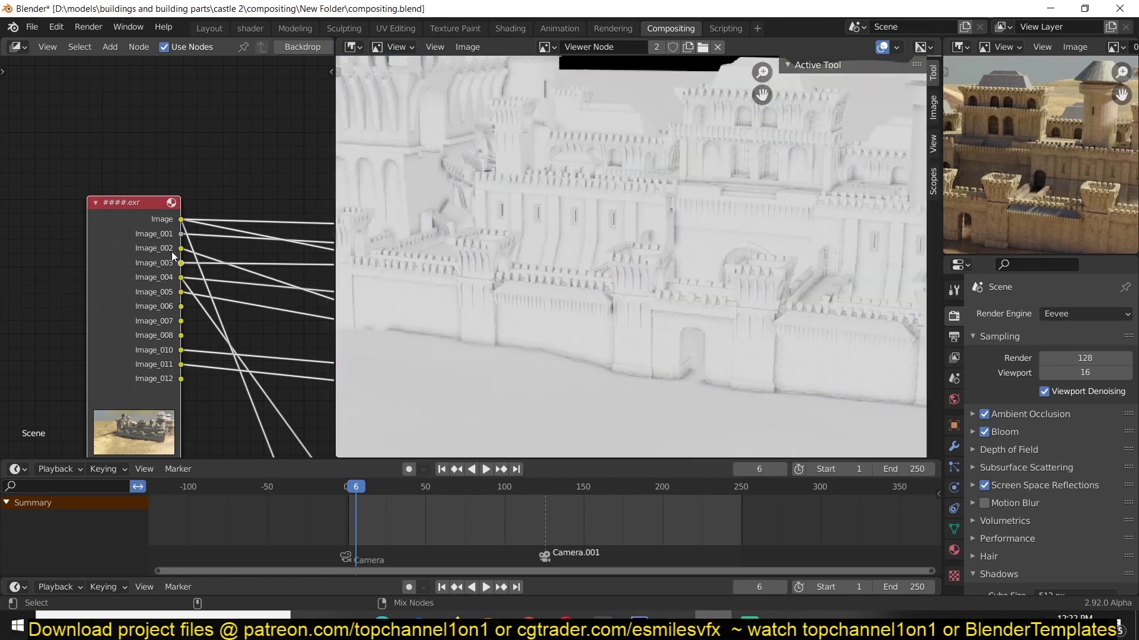
left_click(175, 260, "ctrl+shift")
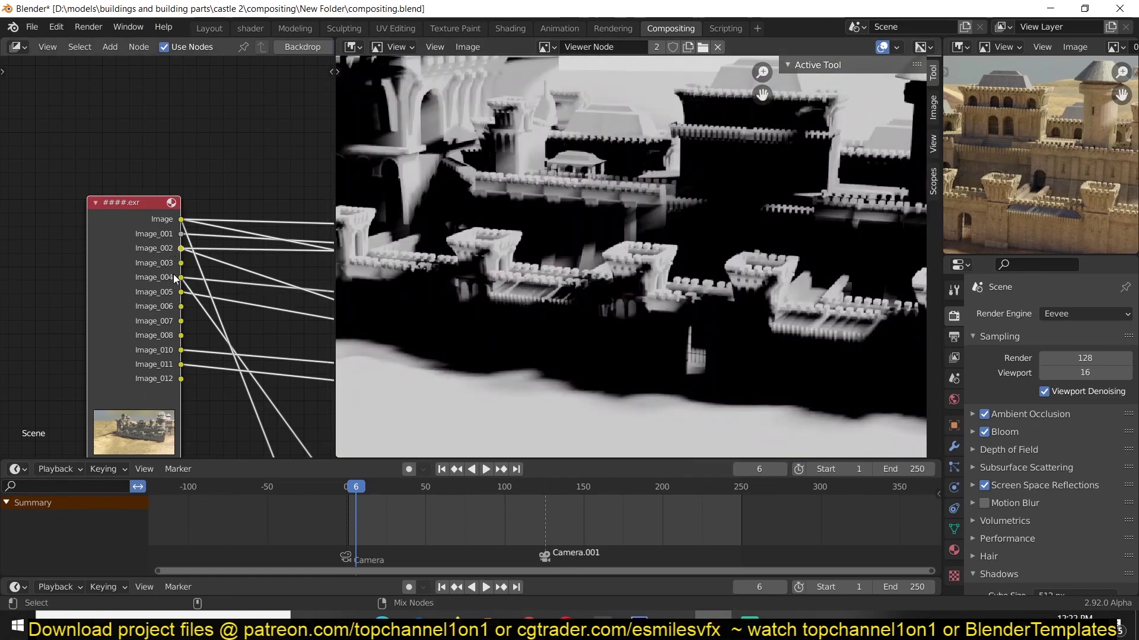
left_click(176, 277, "ctrl+shift")
left_click(168, 288, "ctrl+shift")
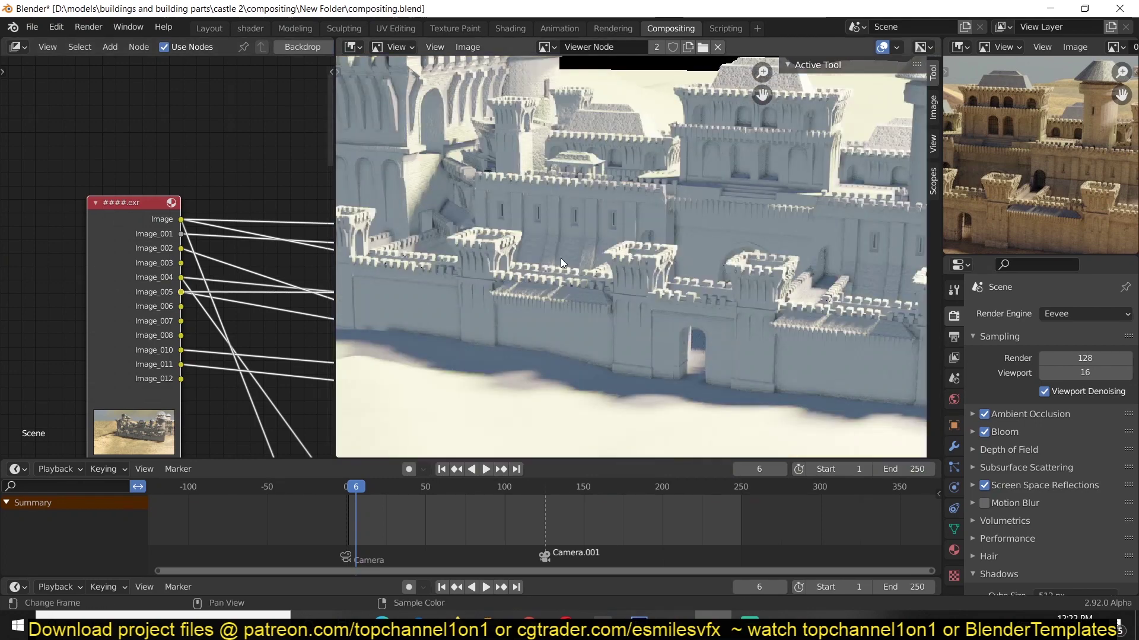
Step: Preview the Image_006 pass of the ####.exr node and examine the whole castle against the original render
left_click(169, 310, "ctrl+shift")
scroll(624, 277, "down", 6)
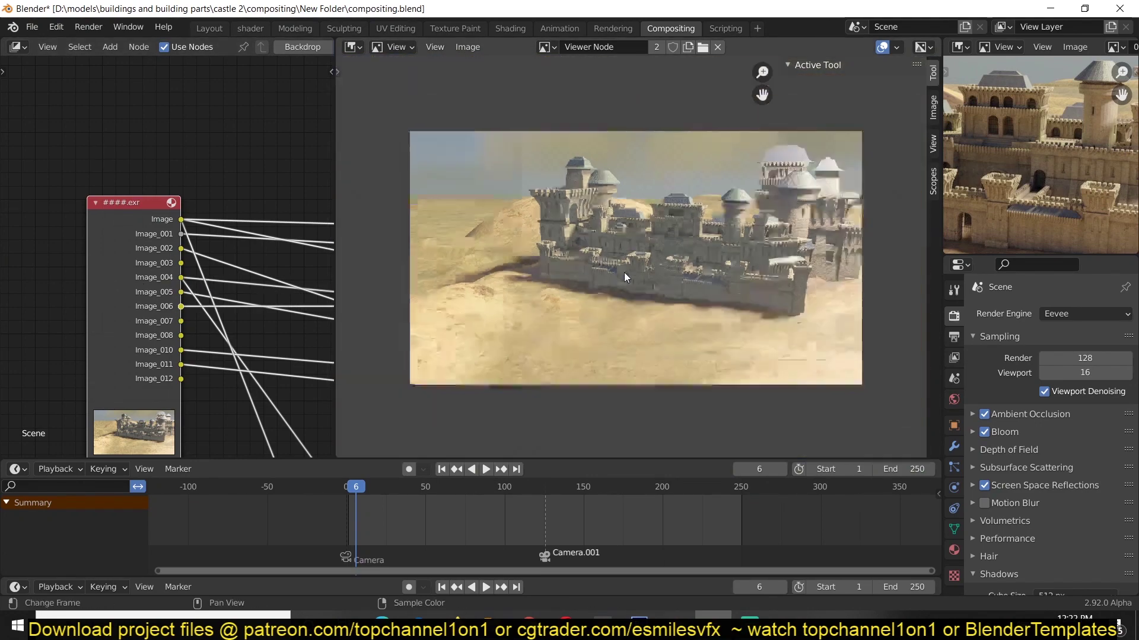
scroll(623, 277, "up", 4)
scroll(624, 277, "down", 1)
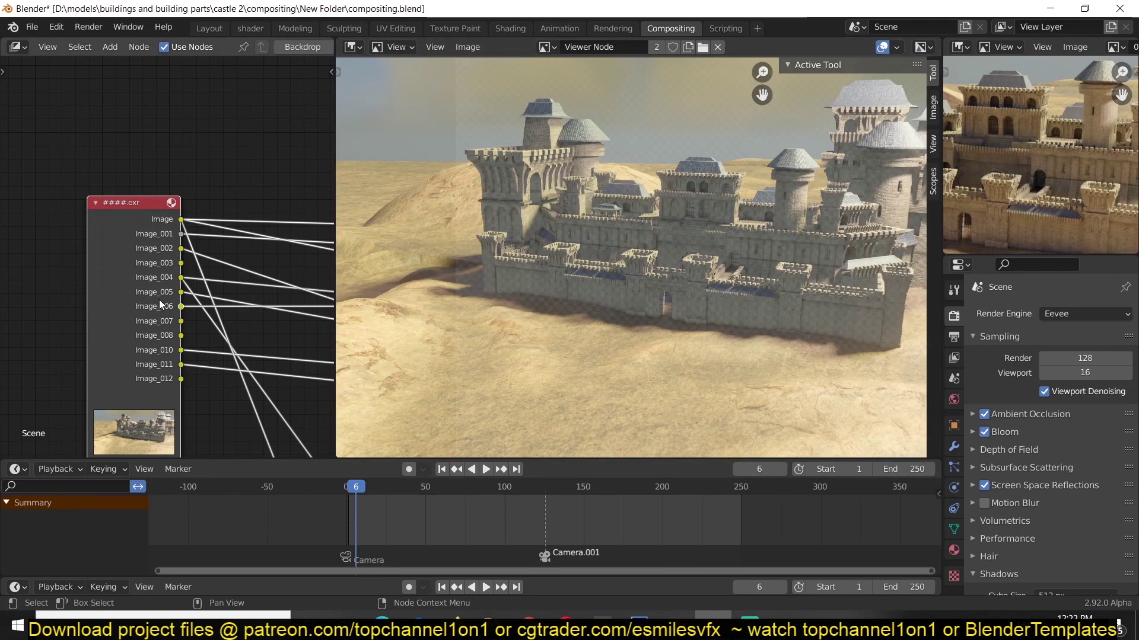
Step: Preview the Image_007 and Image_008 passes of the ####.exr node in the Split Viewer
left_click(162, 320, "ctrl+shift")
left_click(160, 335, "ctrl+shift")
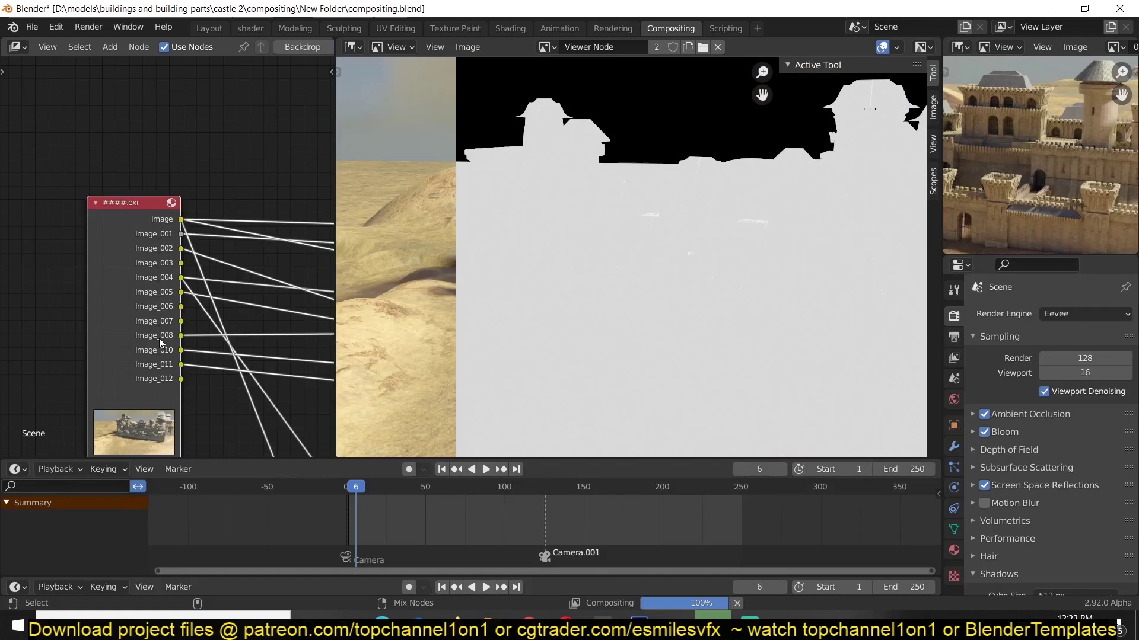
scroll(596, 250, "down", 2)
scroll(596, 250, "up", 3)
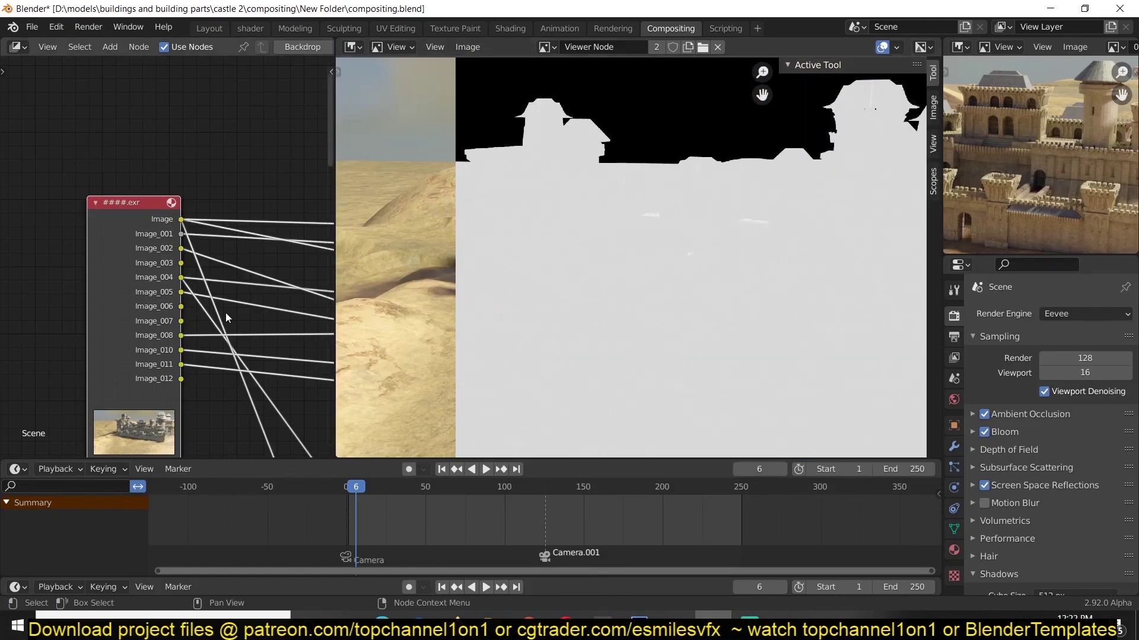
left_click(165, 351, "ctrl+shift")
left_click(175, 344, "ctrl+shift")
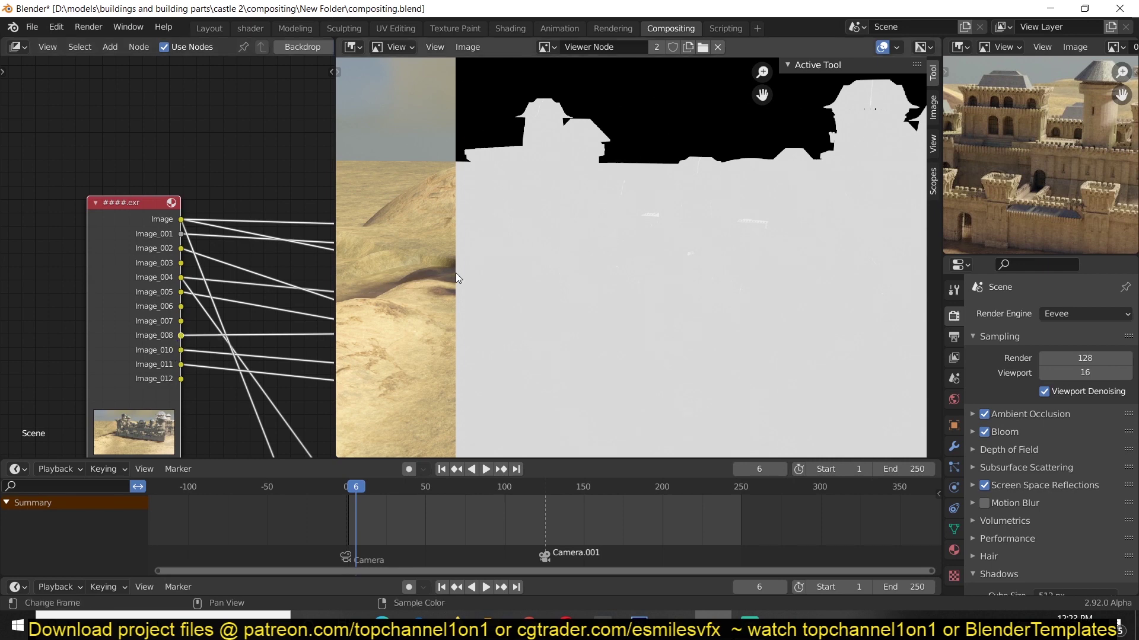
Step: Preview the Image_010 and Image_011 passes of the ####.exr node in the Split Viewer
left_click(163, 351, "ctrl+shift")
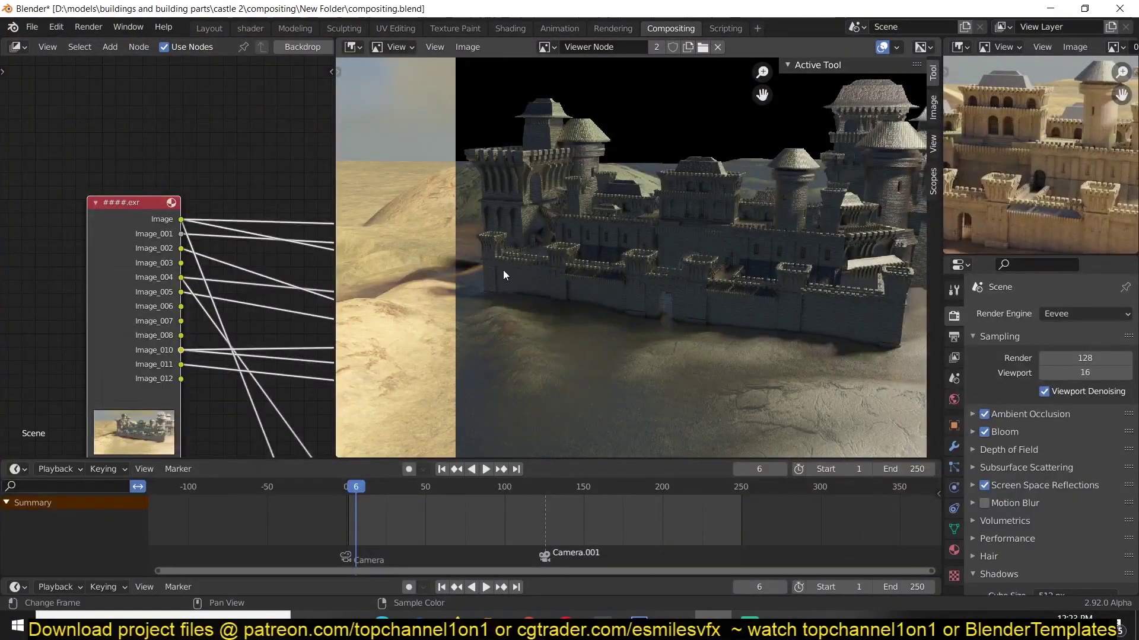
left_click(163, 362, "ctrl+shift")
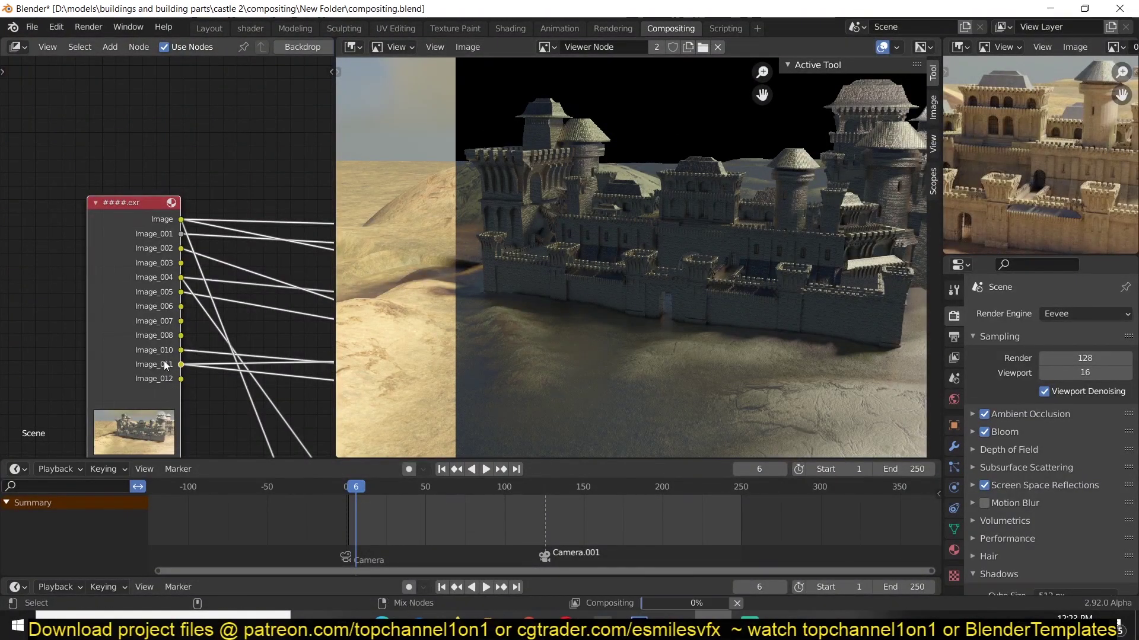
scroll(433, 309, "down", 6)
scroll(655, 174, "up", 3)
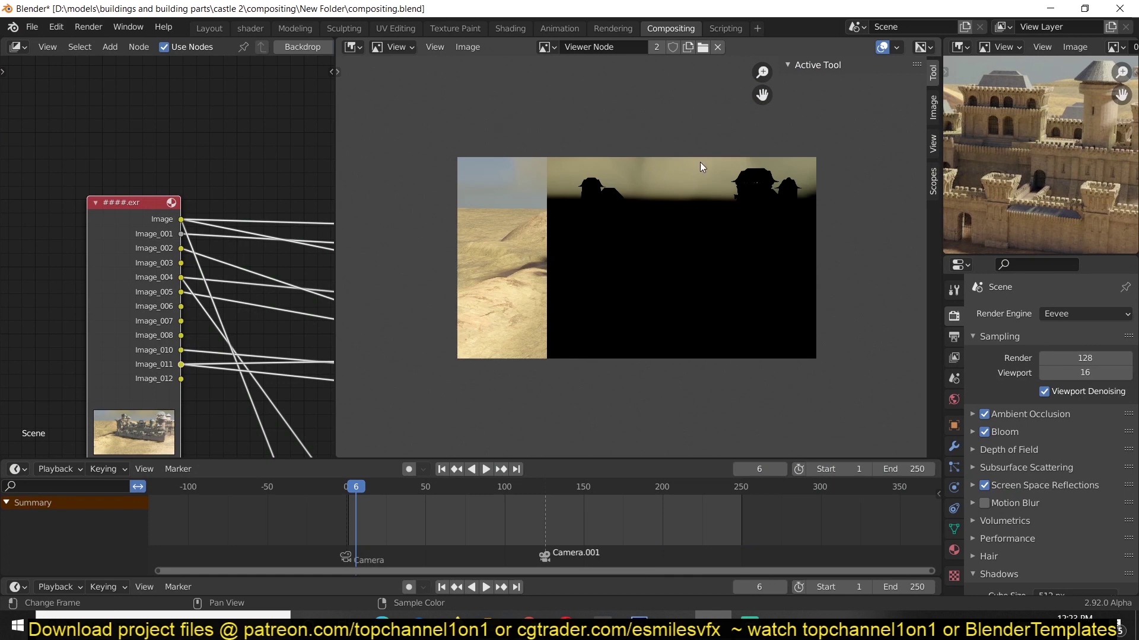
scroll(196, 389, "down", 6)
middle_click_drag(196, 389, 113, 193)
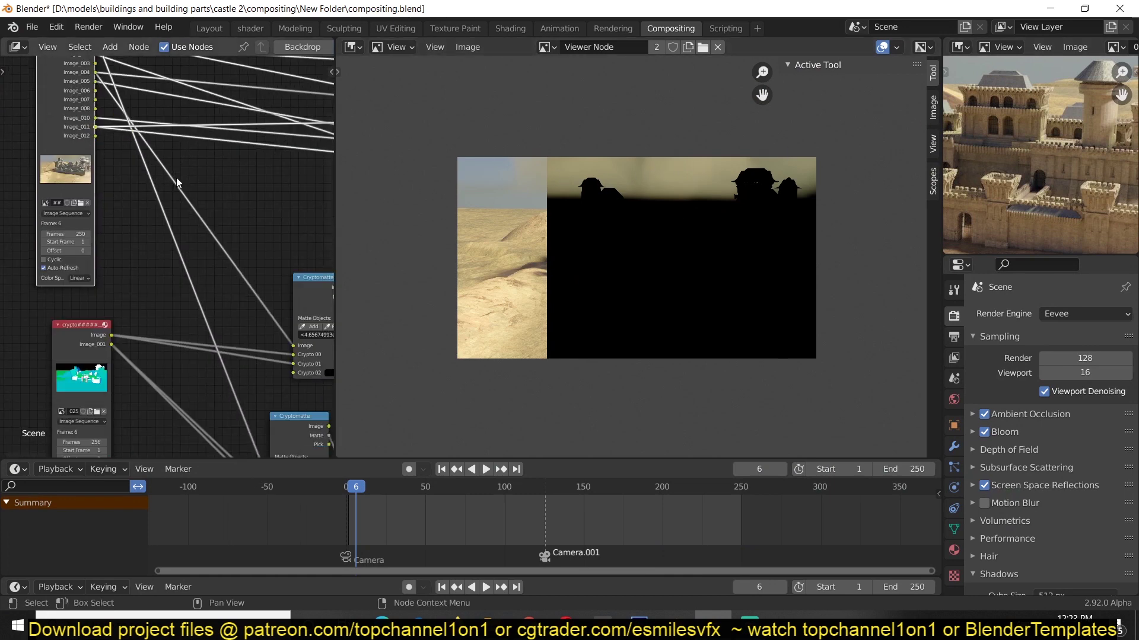
Step: Preview both passes of the crypto node in the viewer and examine the castle's ID colours up close
middle_click_drag(171, 270, 170, 188)
left_click(101, 259, "ctrl+shift")
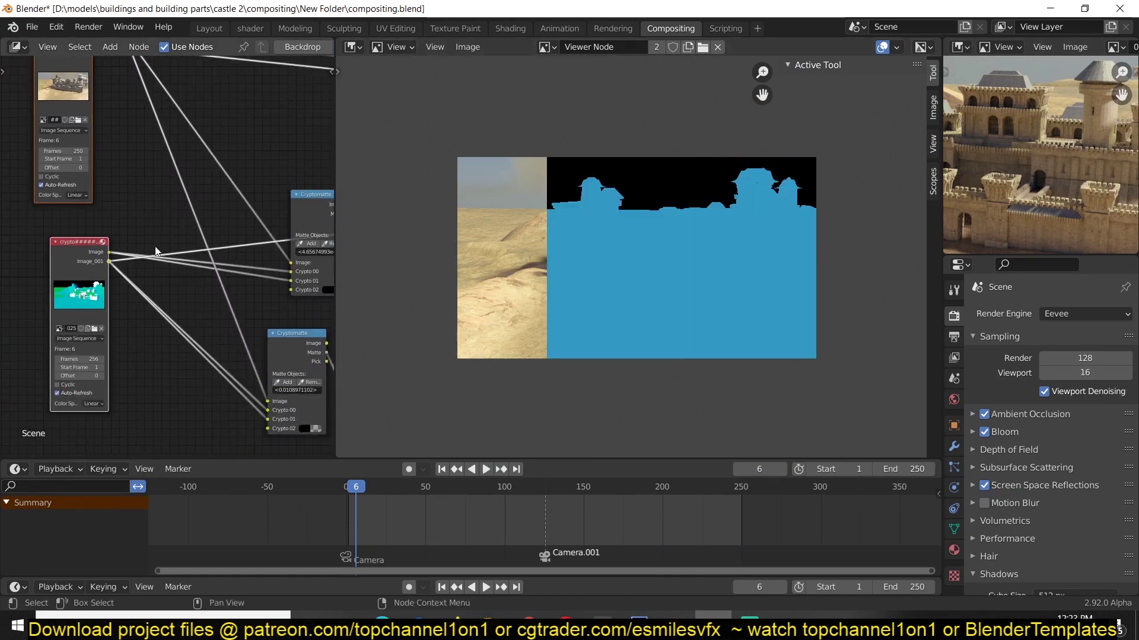
scroll(89, 249, "up", 2)
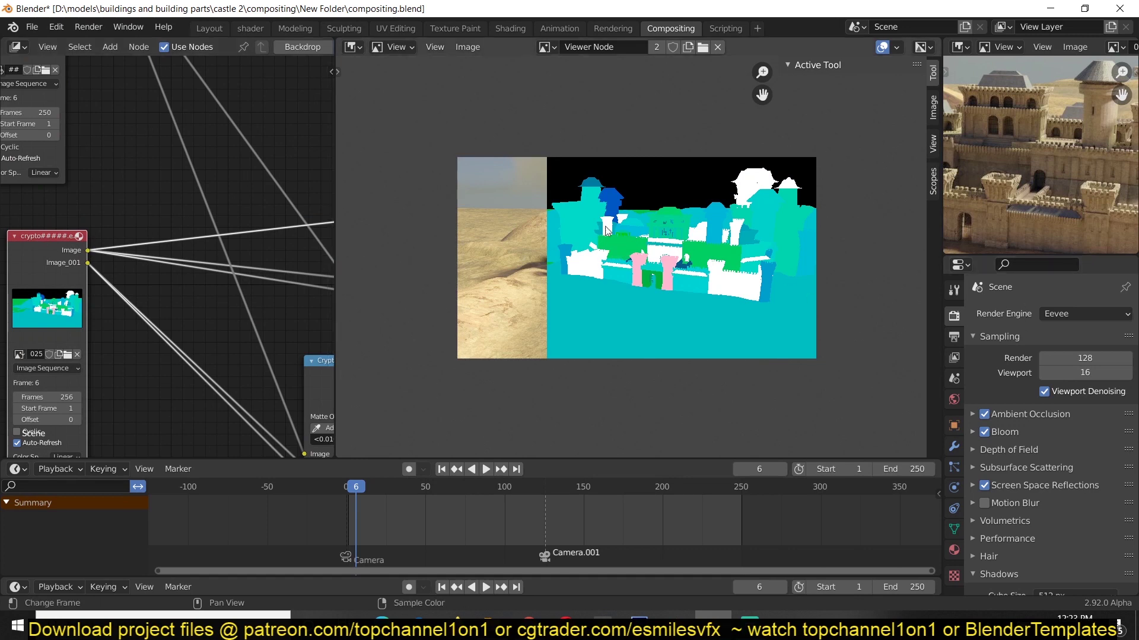
scroll(670, 264, "up", 4)
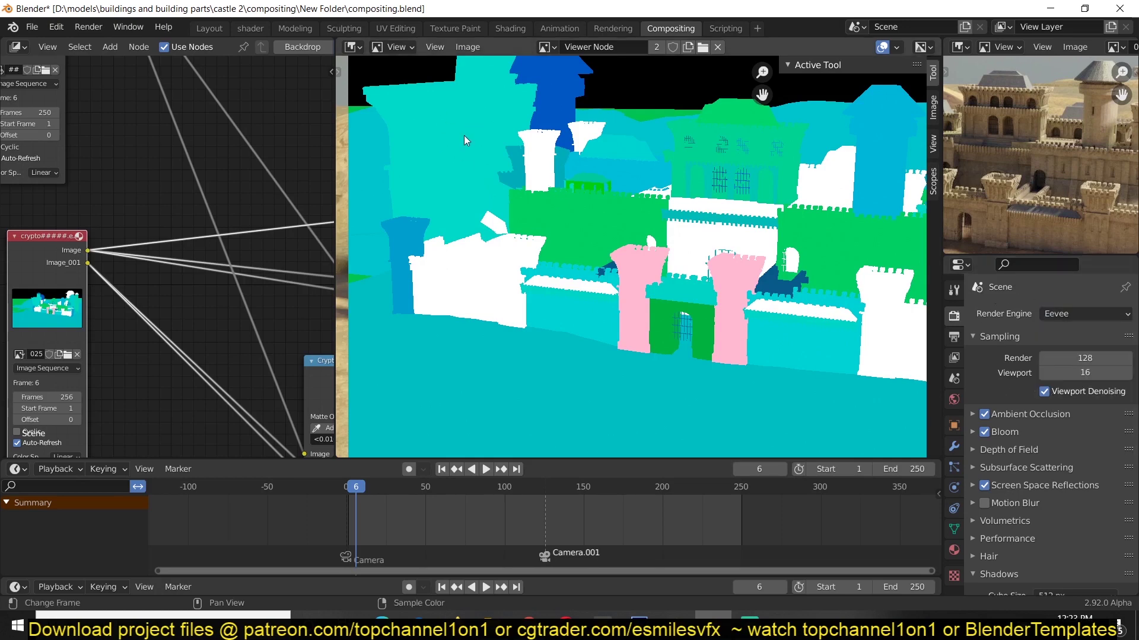
Step: Switch the render engine to Cycles
left_click(1068, 313)
left_click(1062, 363)
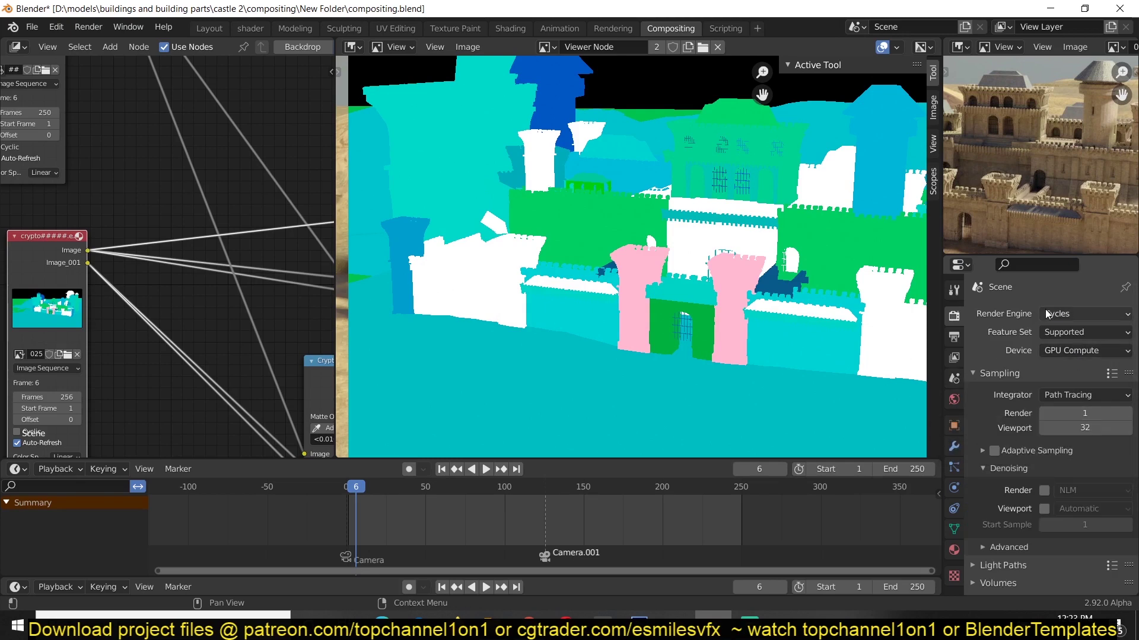
Step: Preview the Alpha Convert node fed by the upper Cryptomatte node
scroll(282, 305, "down", 4)
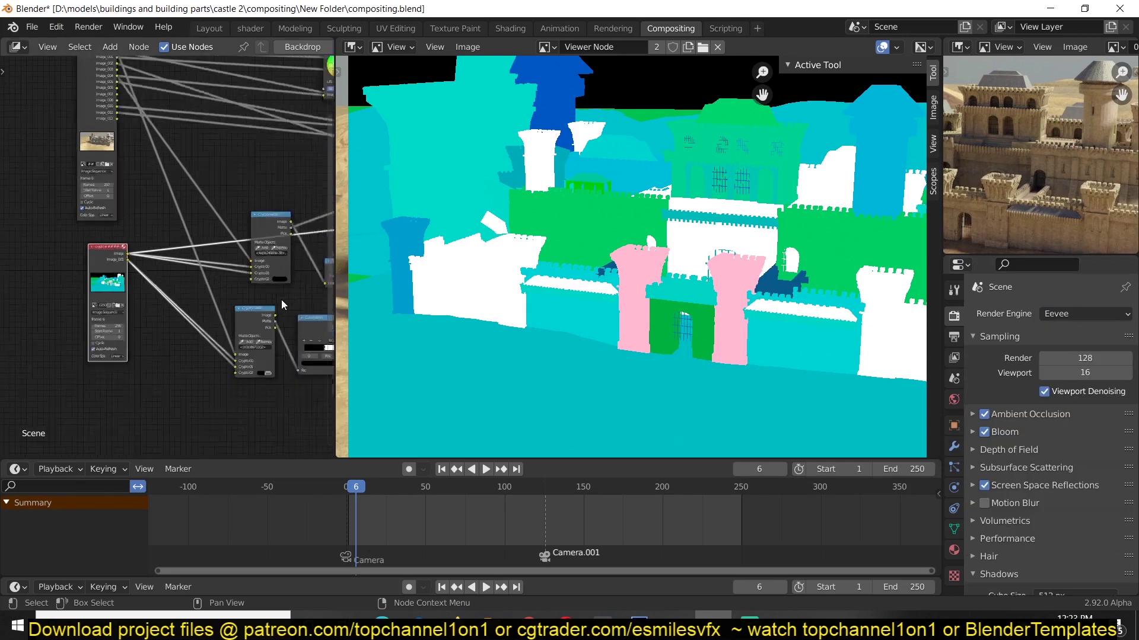
middle_click_drag(165, 320, 2, 346)
scroll(99, 325, "up", 1)
middle_click_drag(99, 325, 236, 268)
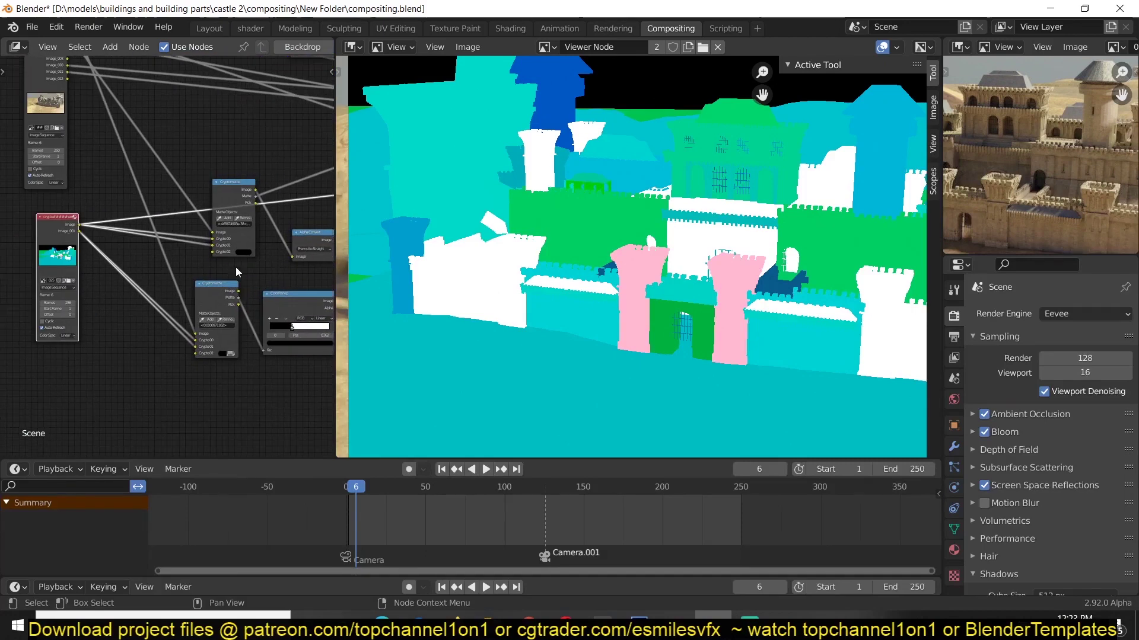
scroll(169, 265, "up", 3)
middle_click_drag(158, 280, 140, 262)
left_click(204, 276, "ctrl+shift")
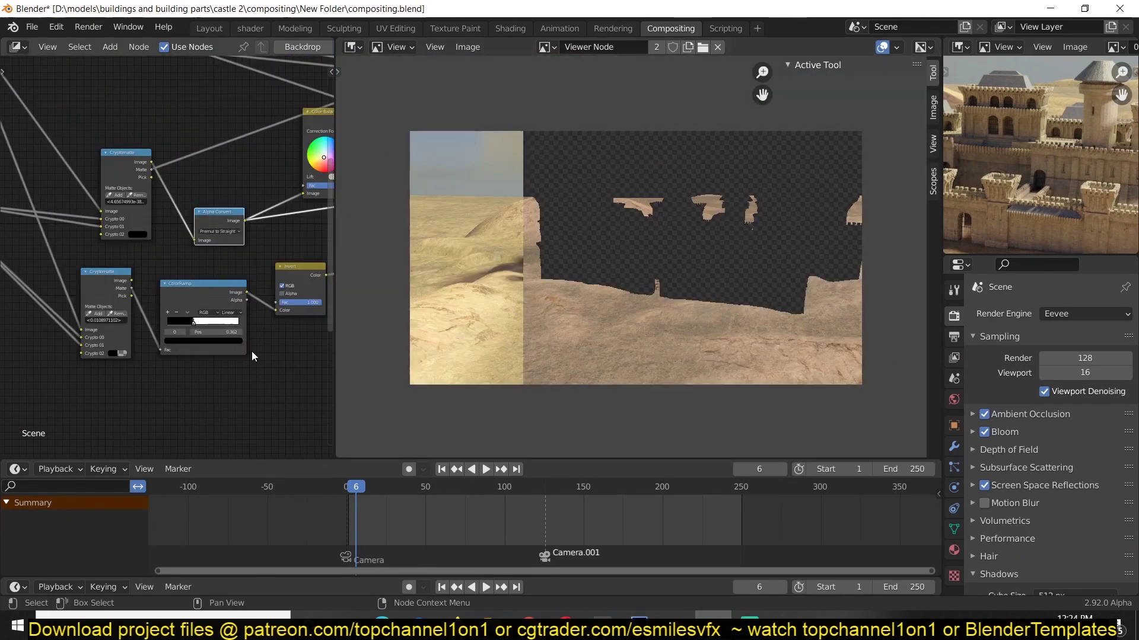
Step: Preview the ColorRamp matte fed by the lower Cryptomatte node
middle_click_drag(252, 351, 227, 319)
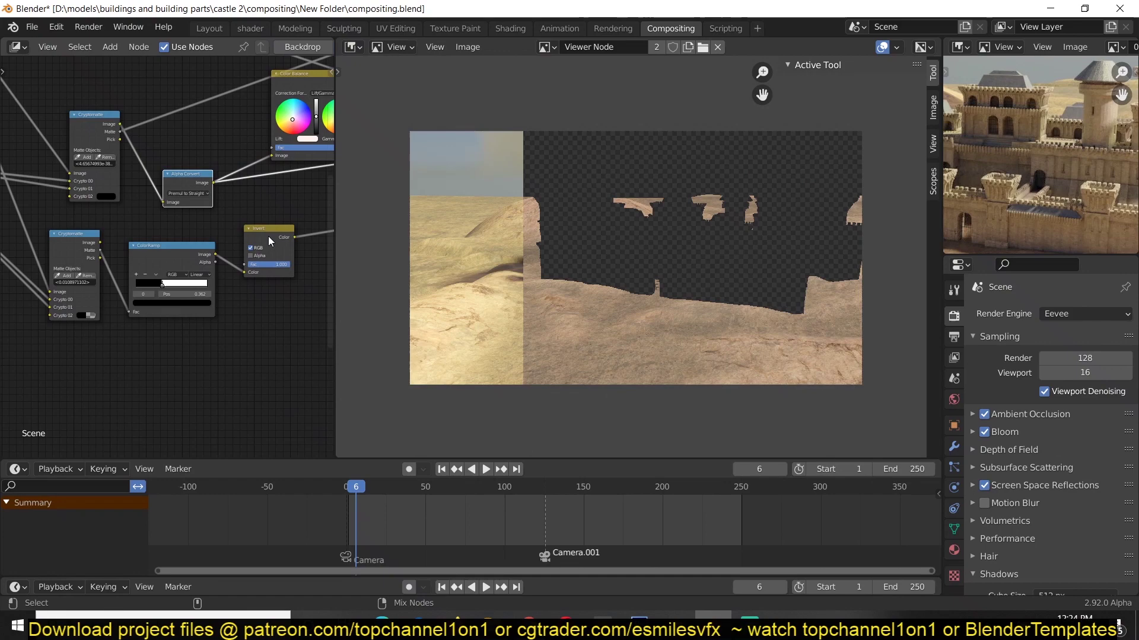
left_click(204, 256, "ctrl+shift")
middle_click_drag(205, 257, 172, 302)
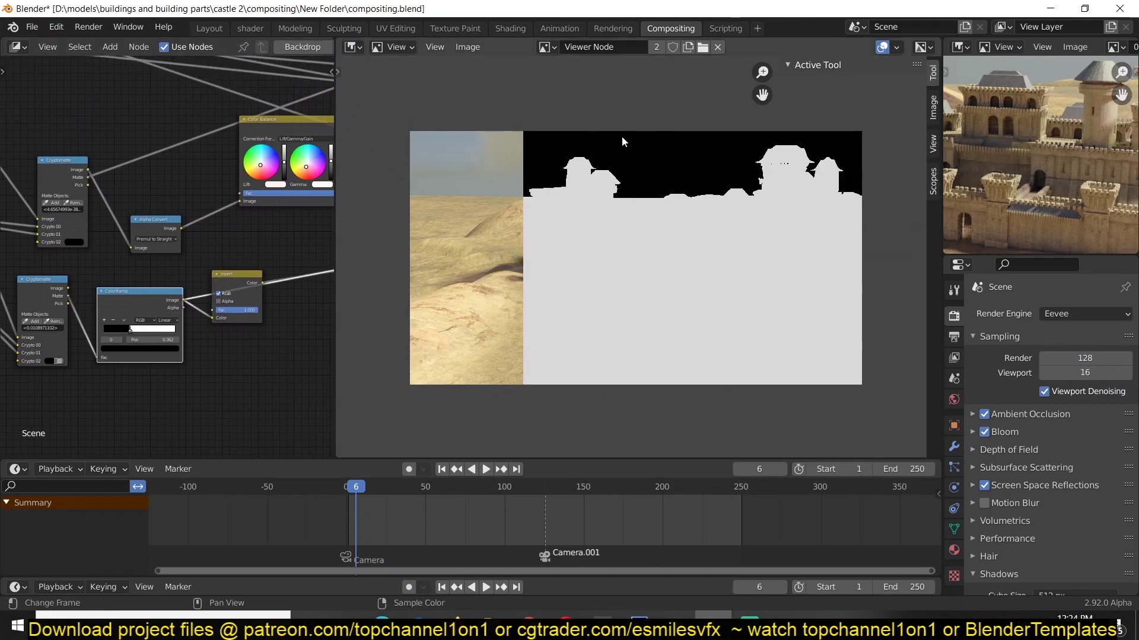
Step: Preview the Color Balance node after Alpha Convert, followed by the Color Balance node above it
middle_click_drag(313, 162, 211, 249)
left_click(221, 208, "ctrl+shift")
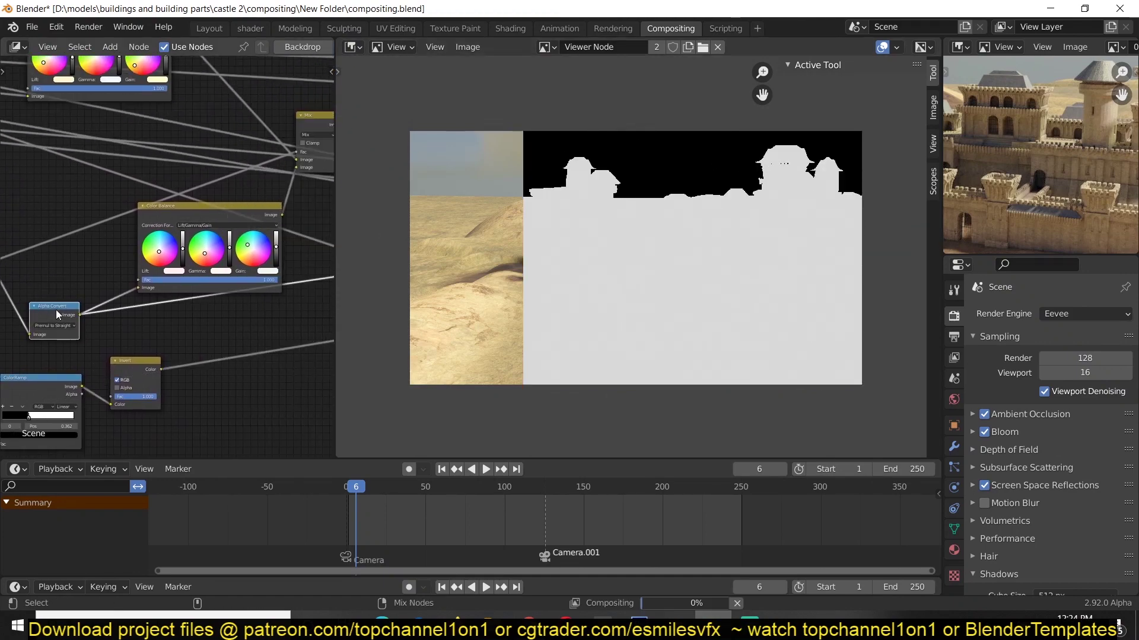
scroll(222, 207, "down", 2)
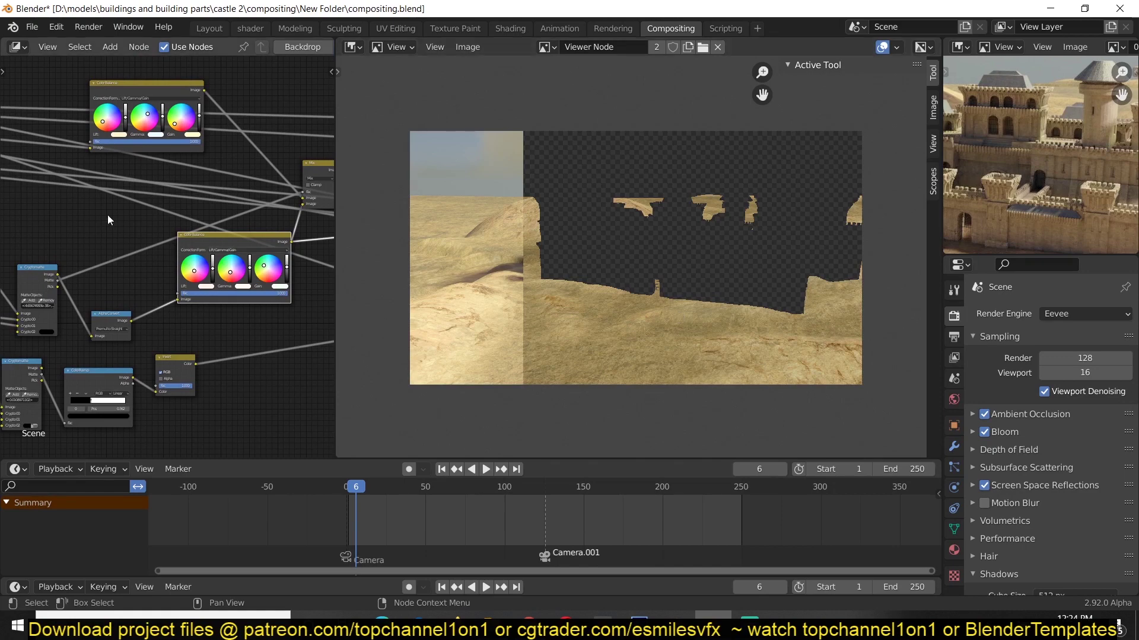
middle_click_drag(108, 214, 92, 278)
left_click(171, 167, "ctrl+shift")
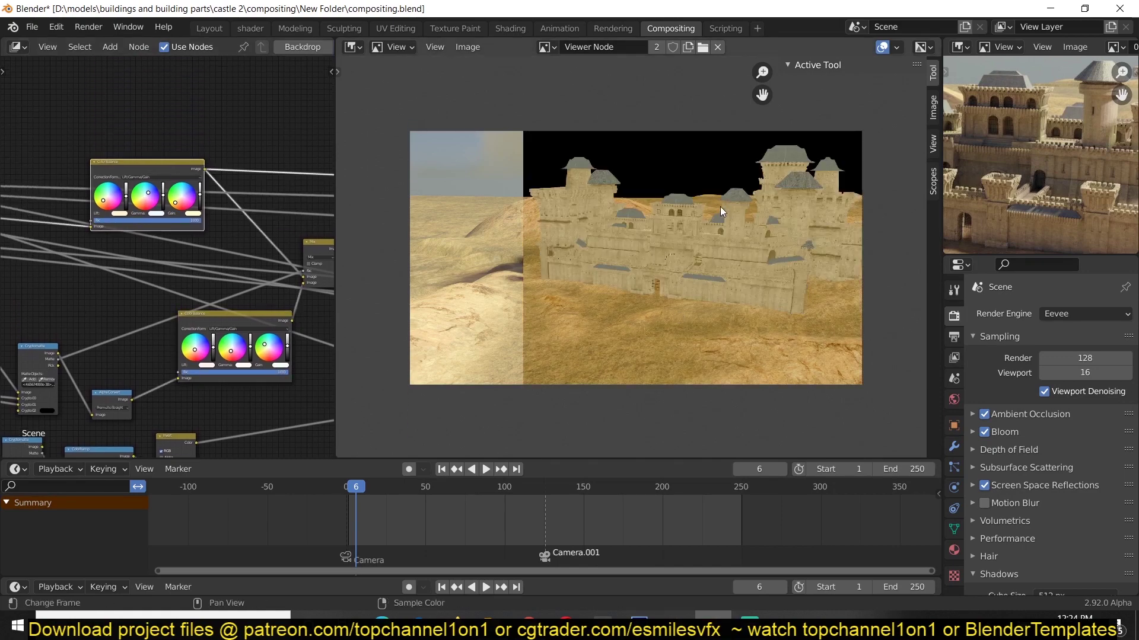
Step: Preview the Color Balance node after the Mix node and examine the graded castle up close
scroll(129, 204, "down", 7)
middle_click_drag(129, 204, 17, 231)
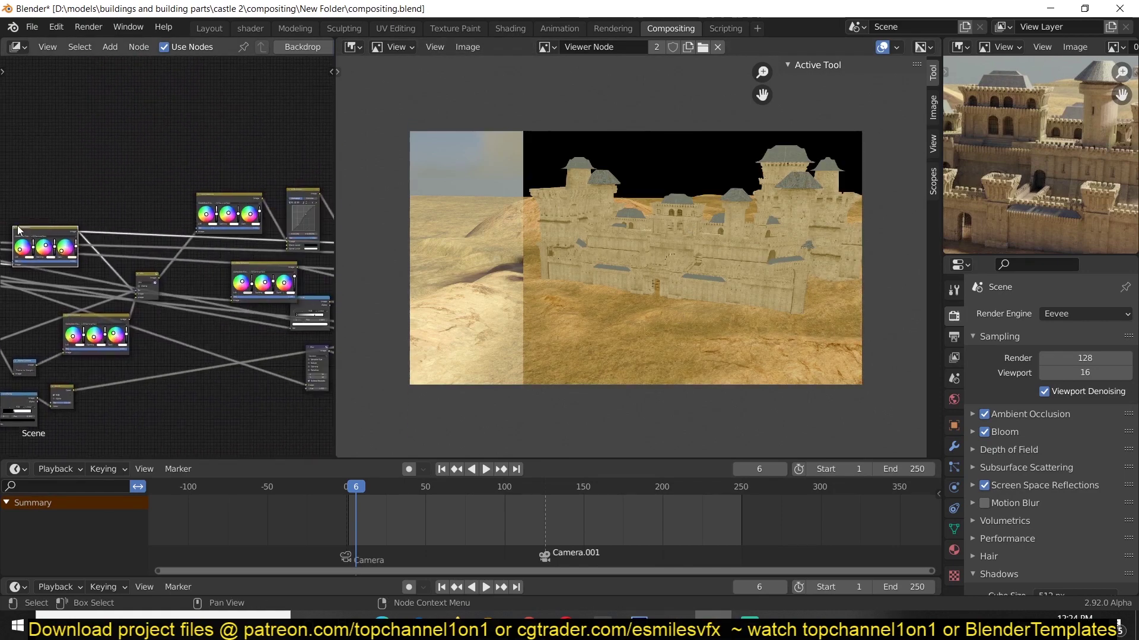
scroll(181, 209, "up", 5)
left_click(261, 178, "ctrl+shift")
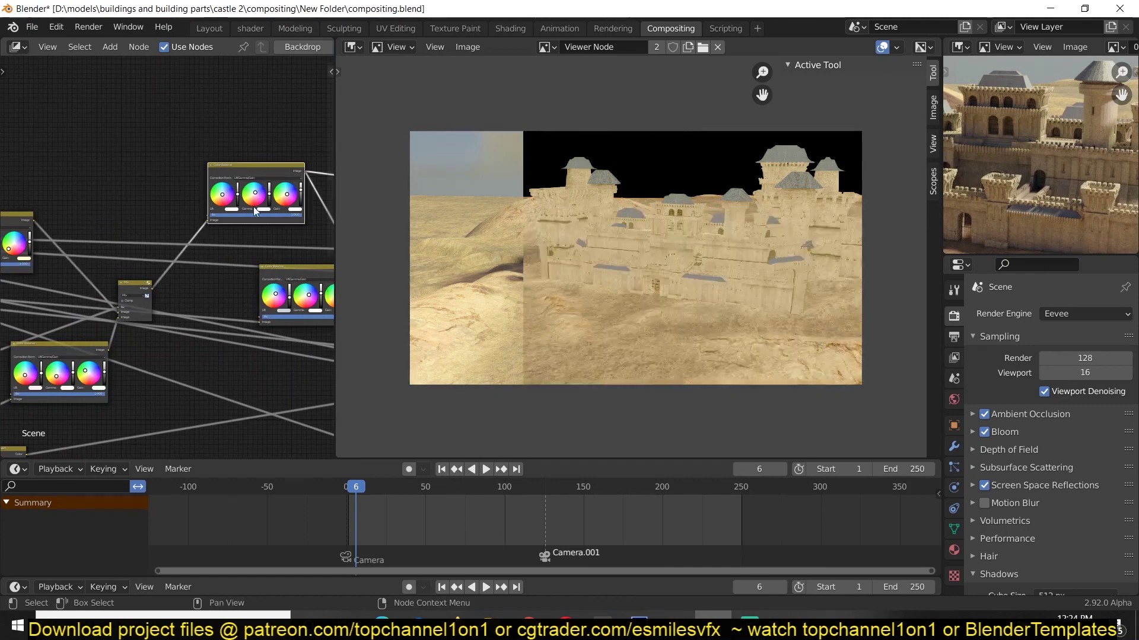
middle_click_drag(261, 178, 158, 146)
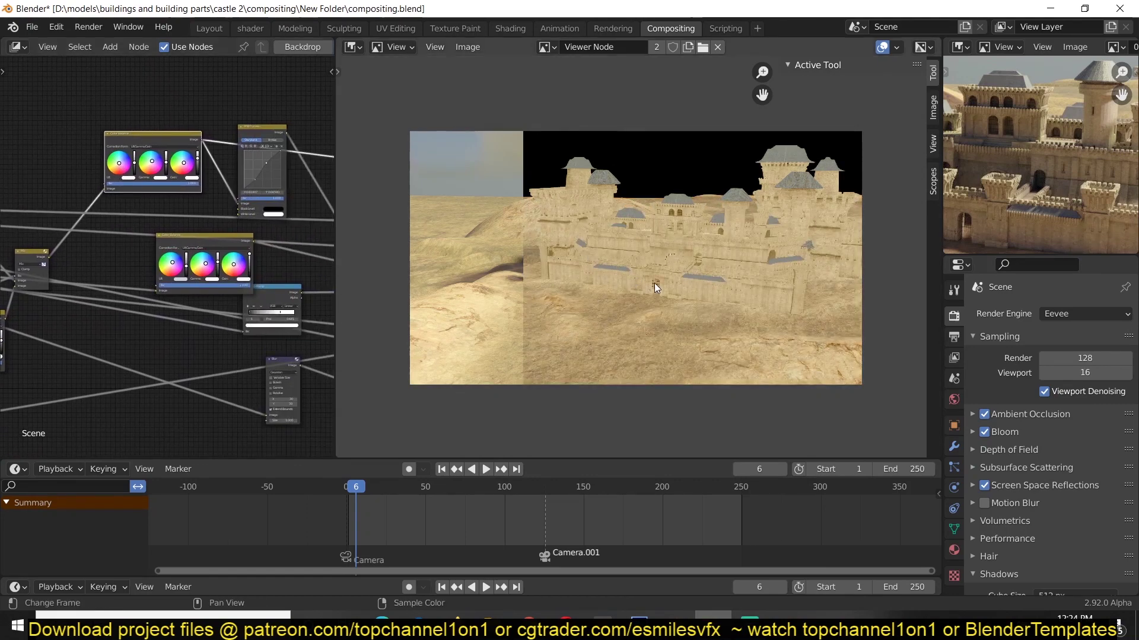
scroll(655, 288, "up", 2)
middle_click_drag(89, 257, 2, 233)
scroll(216, 219, "down", 2)
middle_click_drag(215, 219, 12, 208)
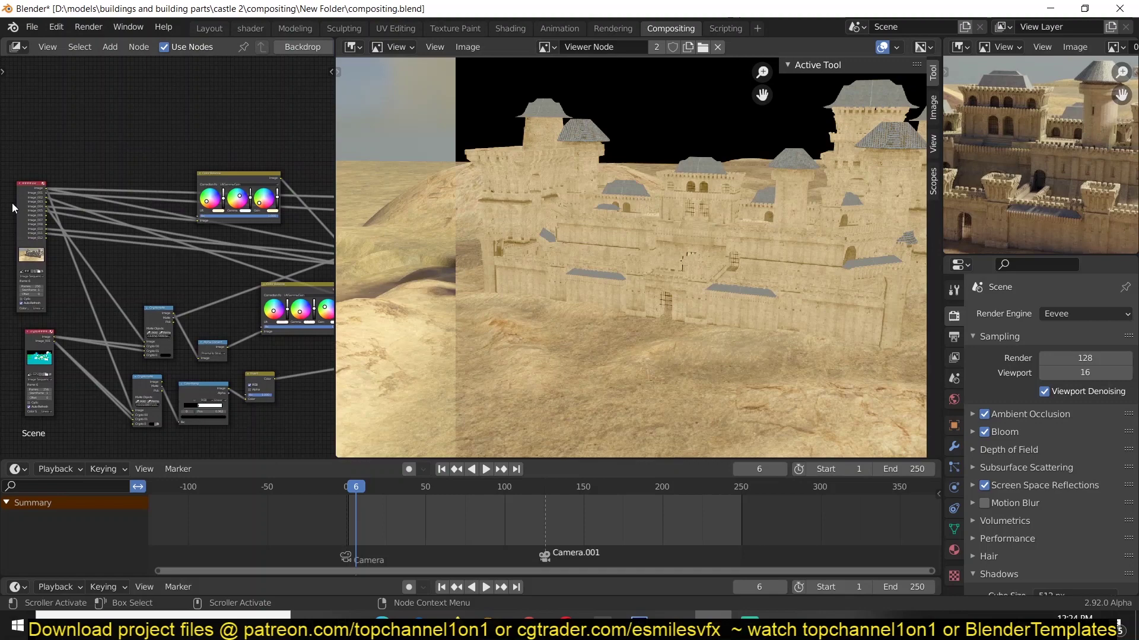
Step: Compare the upper Color Balance node before the Mix with the Color Balance node after it
left_click(237, 178, "ctrl+shift")
middle_click_drag(268, 271, 68, 277)
left_click(267, 143, "ctrl+shift")
middle_click_drag(255, 269, 119, 281)
scroll(185, 236, "up", 4)
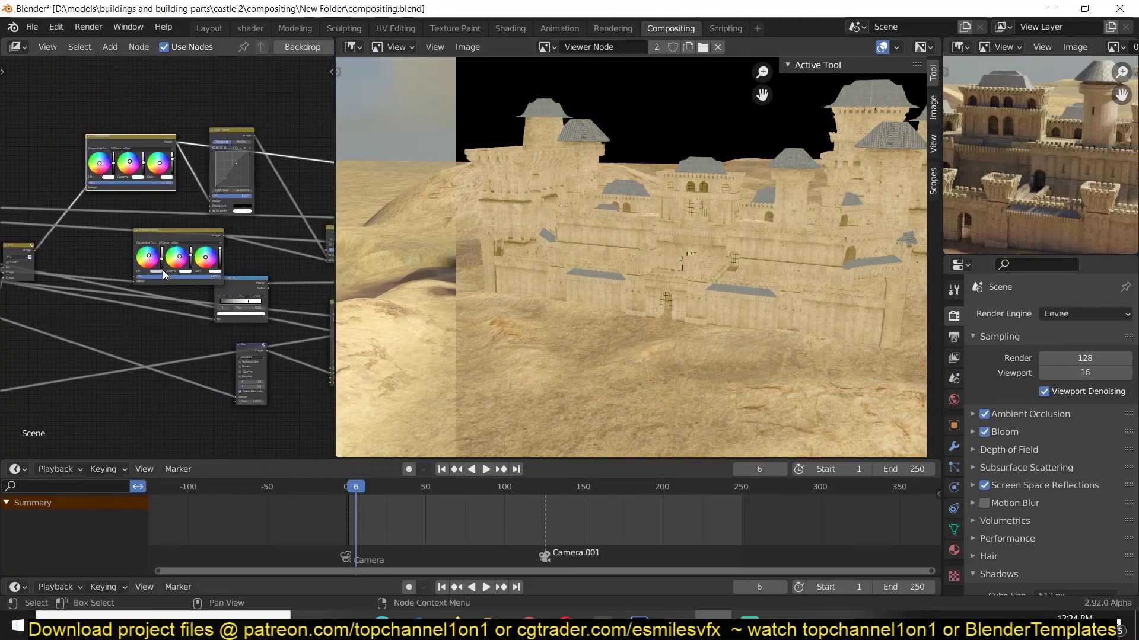
Step: Preview the Color Balance node that feeds the glossy mix and inspect the highlights
left_click(216, 233, "ctrl+shift")
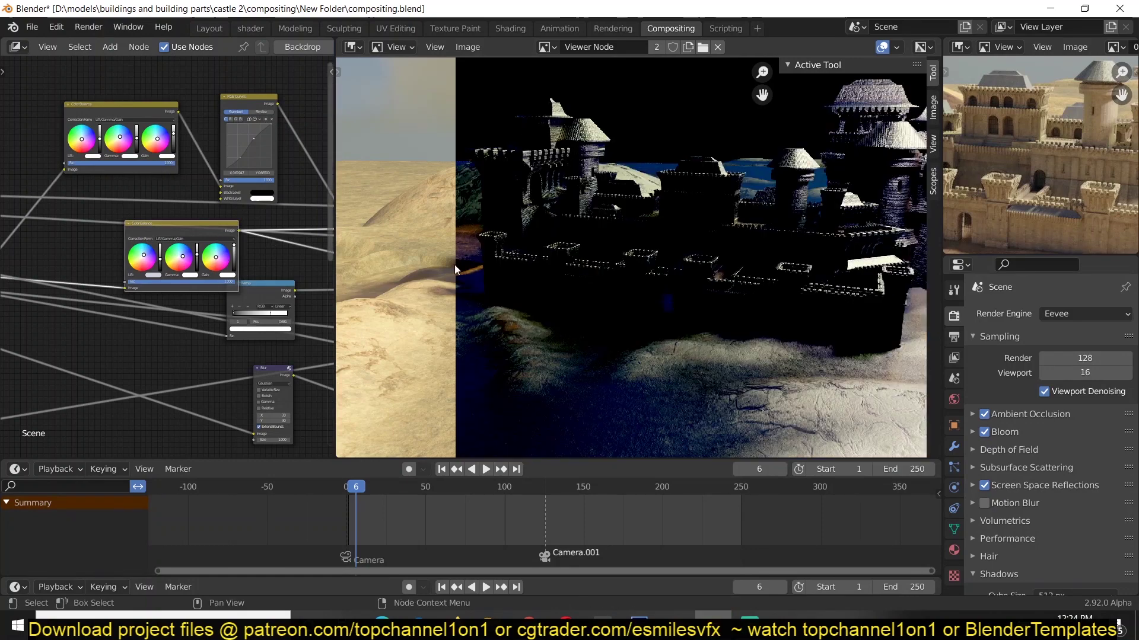
scroll(647, 252, "up", 1)
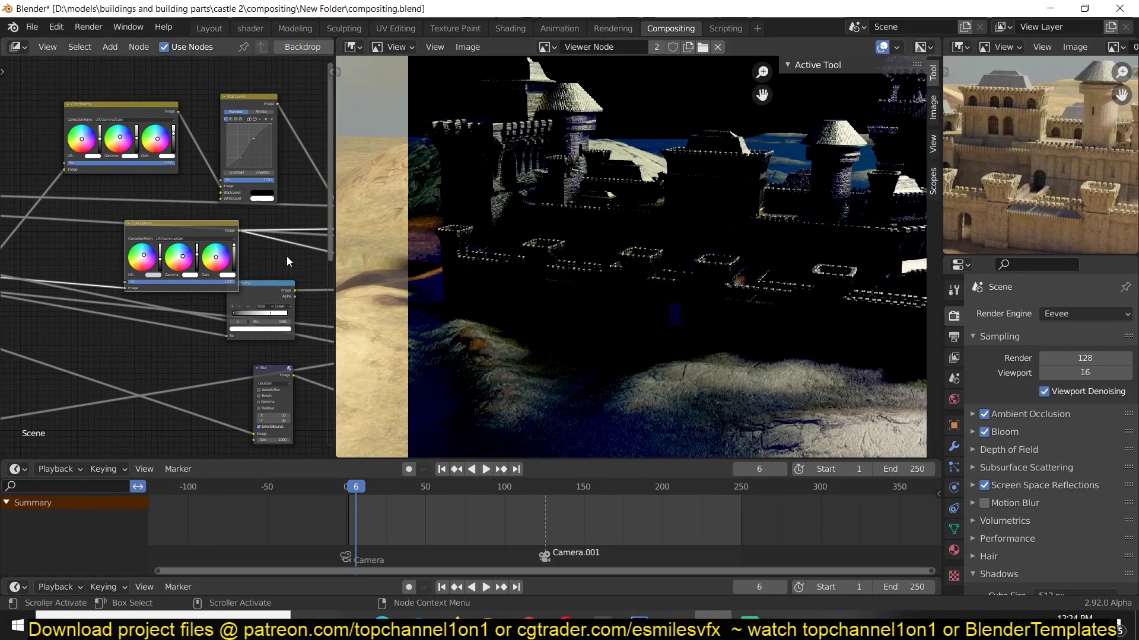
Step: Compare the glossy Add node with the AO Multiply node in the viewer
middle_click_drag(318, 282, 207, 277)
scroll(207, 277, "down", 3)
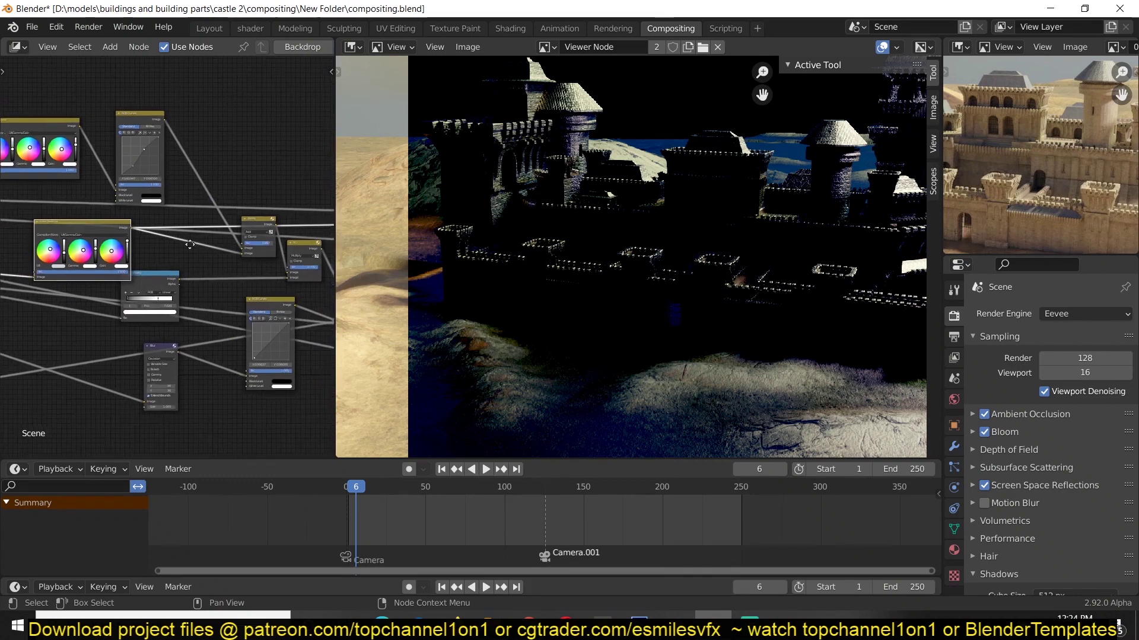
middle_click_drag(100, 260, 0, 313)
middle_click_drag(233, 335, 132, 346)
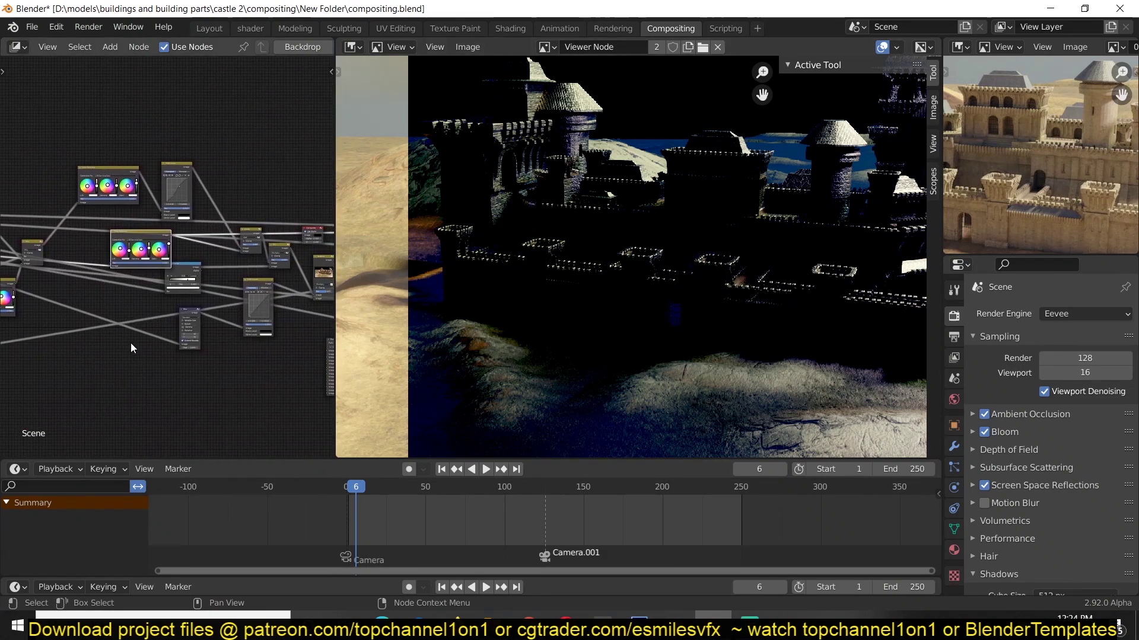
middle_click_drag(278, 269, 172, 260)
scroll(172, 259, "up", 5)
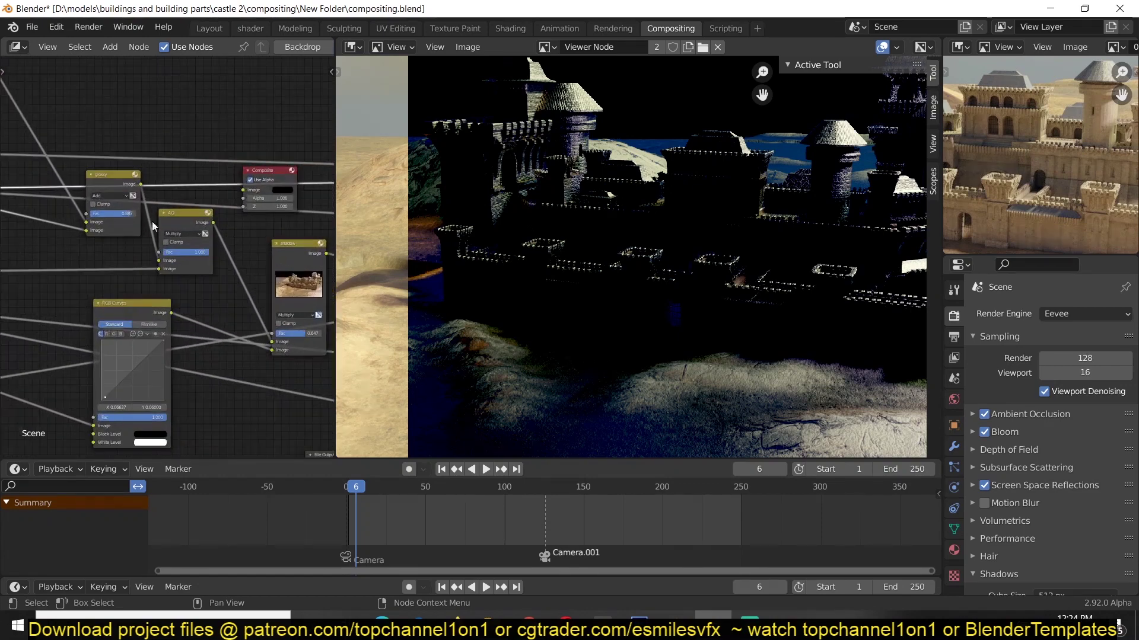
left_click(95, 181, "ctrl+shift")
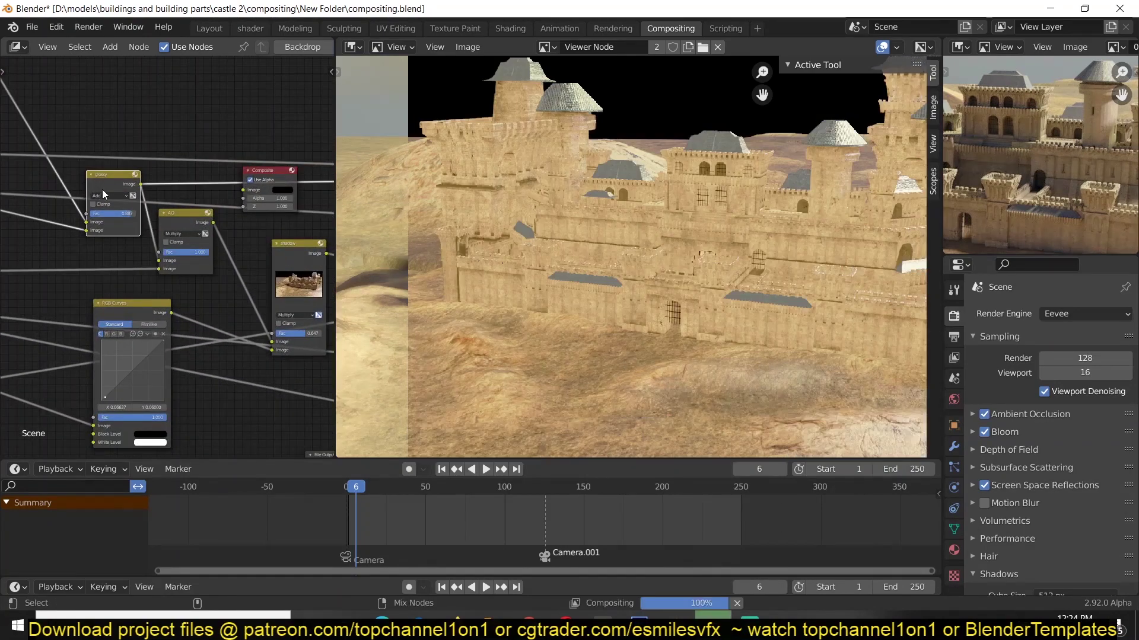
left_click(161, 219, "ctrl+shift")
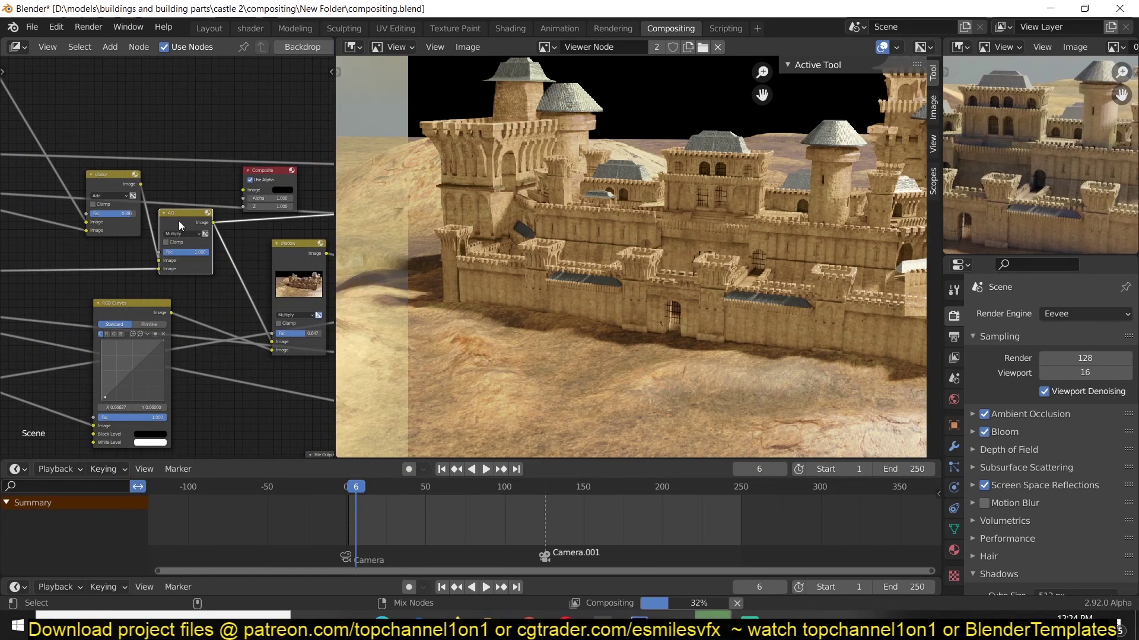
left_click(108, 183, "ctrl+shift")
Step: Preview the RGB Curves node that feeds the glossy Add node
scroll(67, 187, "down", 6)
middle_click_drag(66, 187, 262, 188)
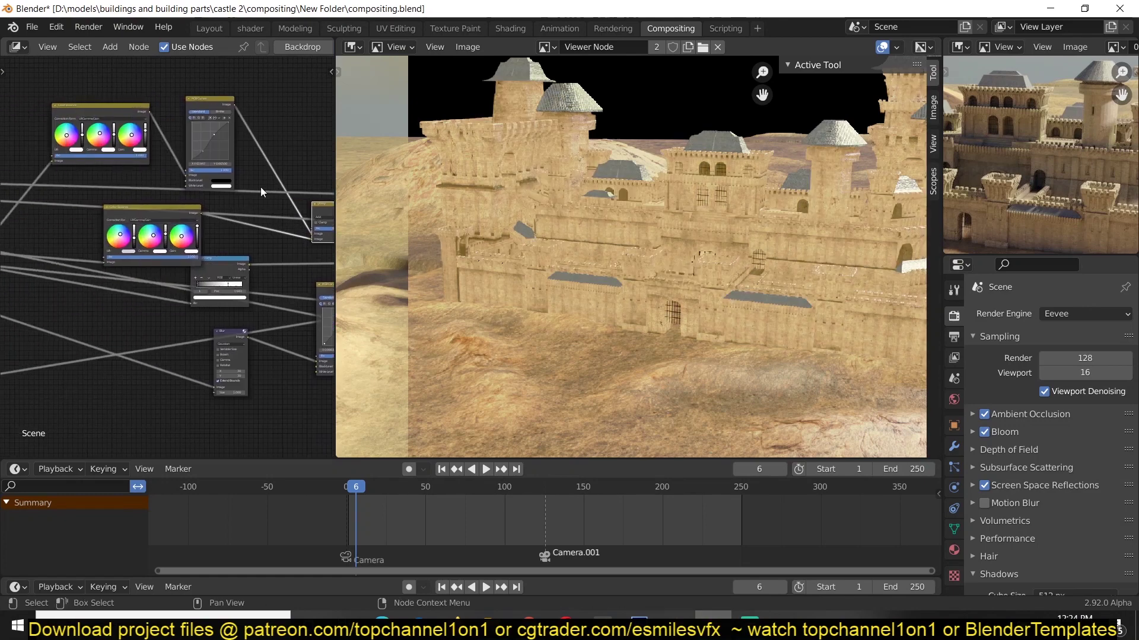
middle_click_drag(227, 121, 167, 129)
left_click(151, 112, "ctrl+shift")
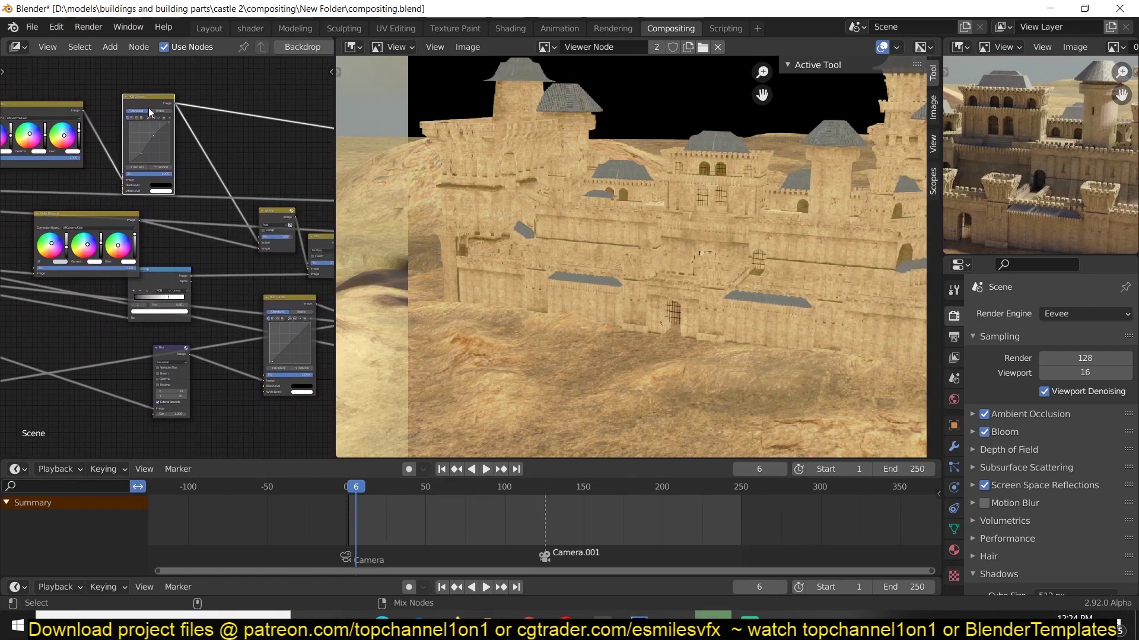
Step: Compare the two Color Balance nodes feeding the Mix node with the Mix node's combined result
scroll(60, 150, "down", 4)
middle_click_drag(96, 150, 215, 138)
middle_click_drag(54, 181, 135, 157)
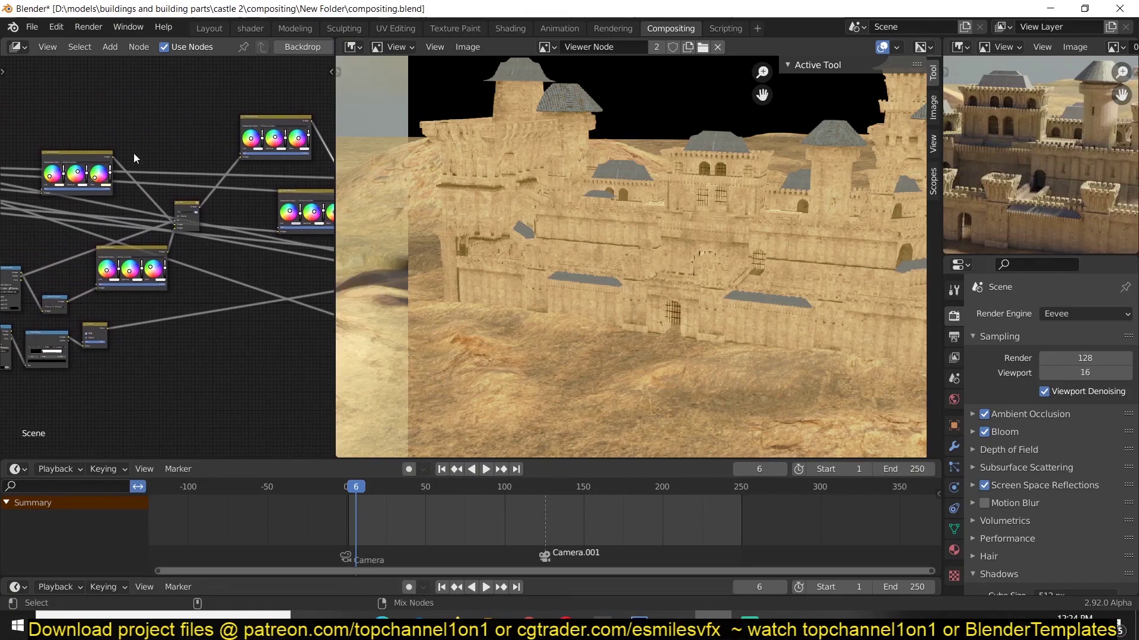
left_click(91, 162, "ctrl+shift")
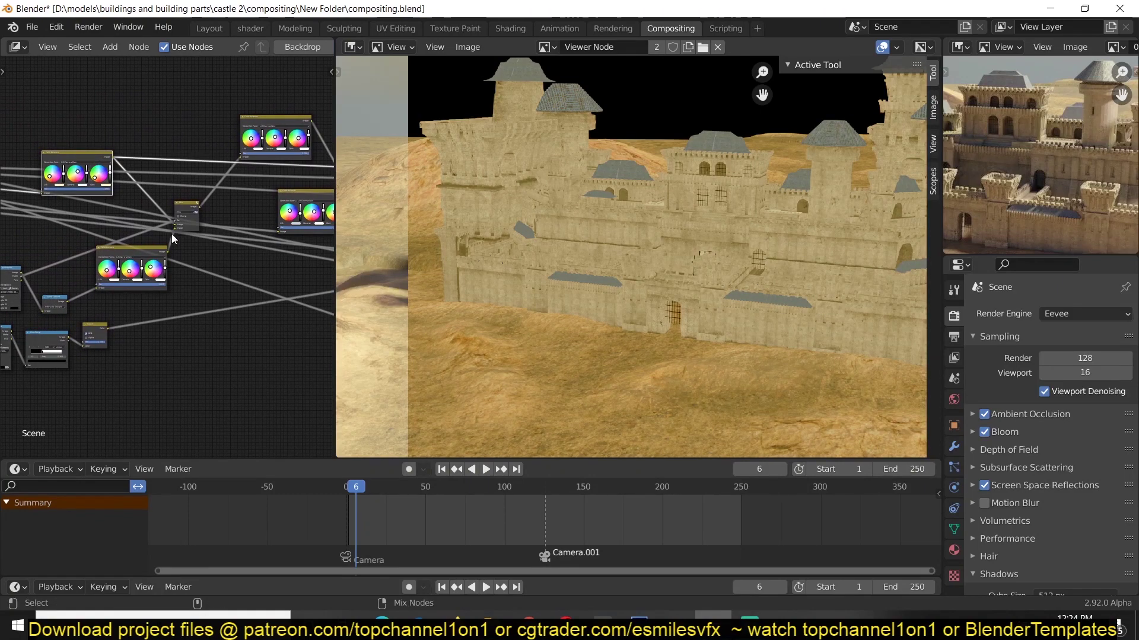
left_click(190, 211, "ctrl+shift")
left_click(151, 256, "ctrl+shift")
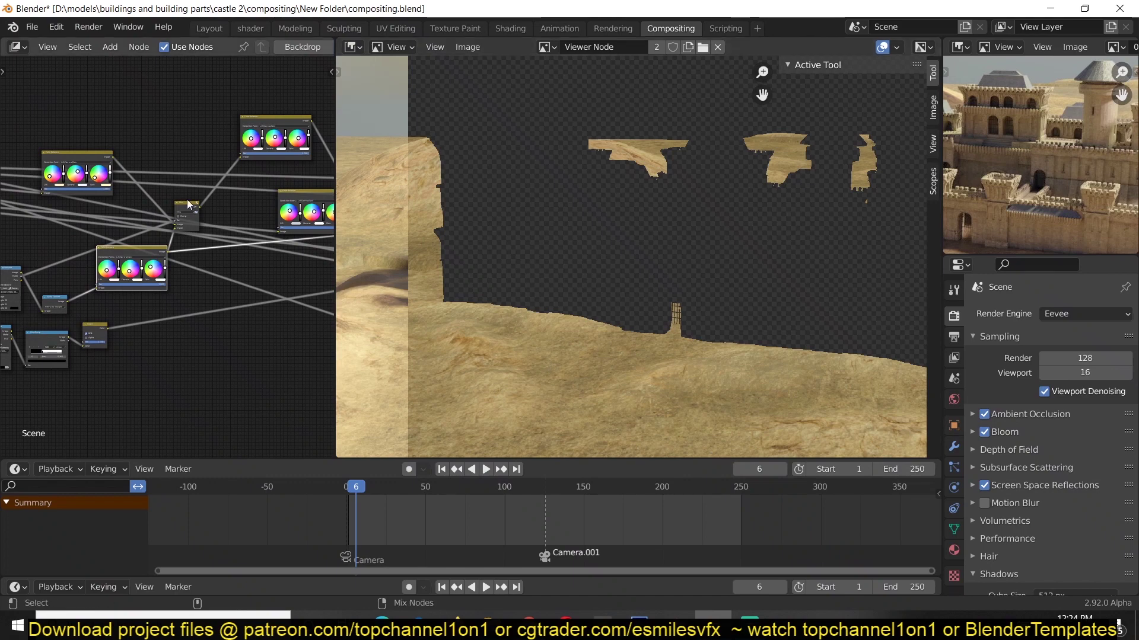
left_click(187, 213, "ctrl+shift")
left_click(149, 265, "ctrl+shift")
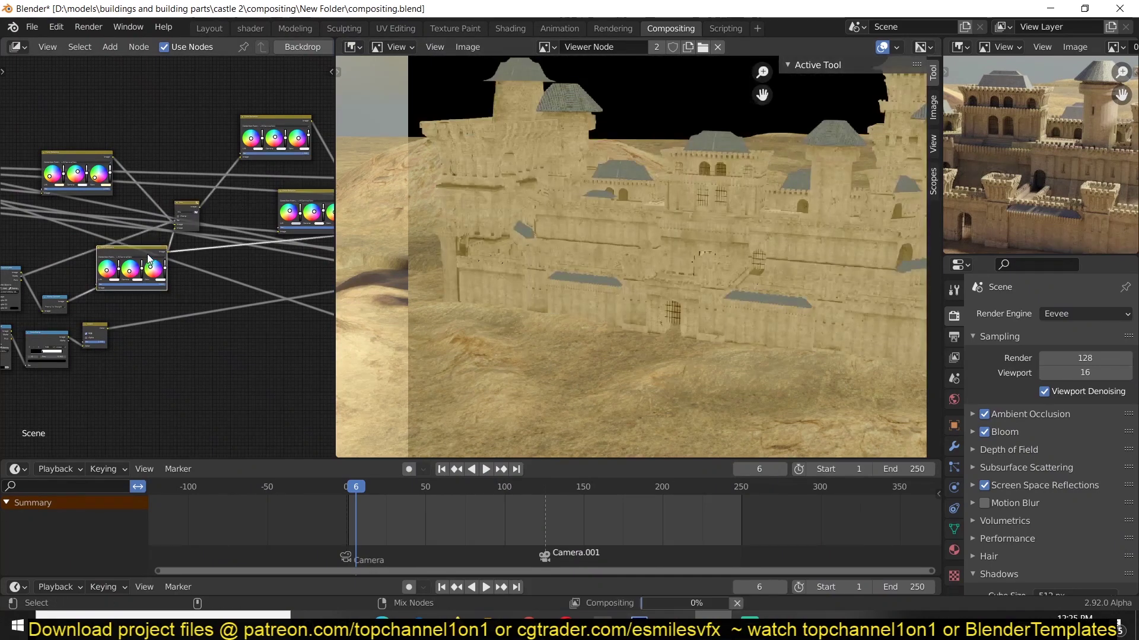
left_click(197, 211, "ctrl+shift")
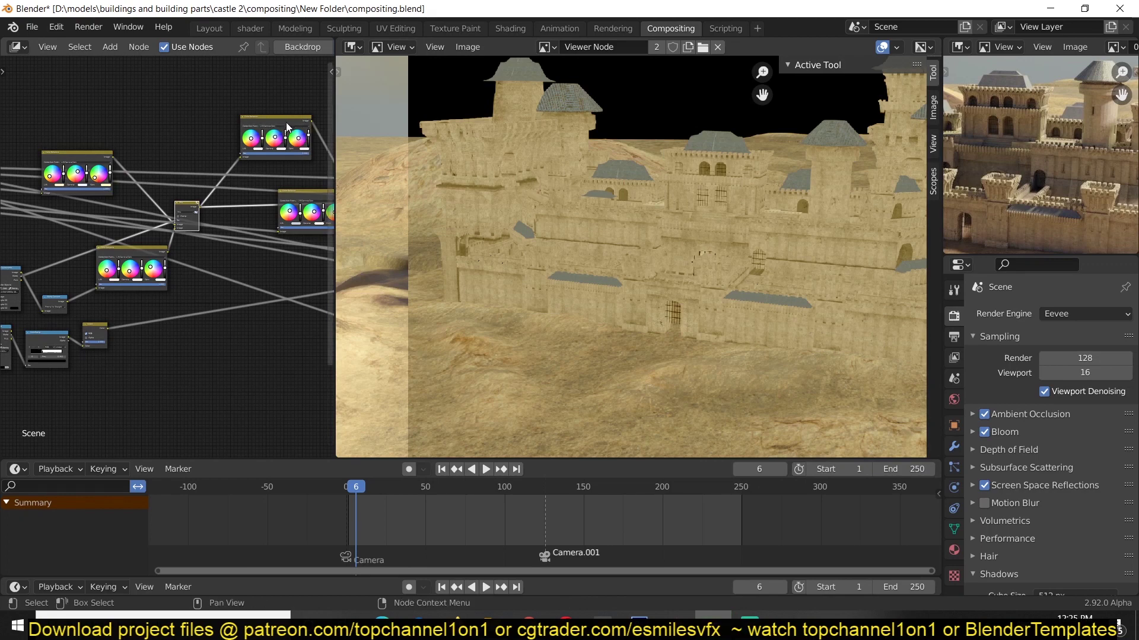
Step: Preview the Color Balance node after the Mix, followed by the Color Balance node for the glossy pass
middle_click_drag(287, 127, 200, 144)
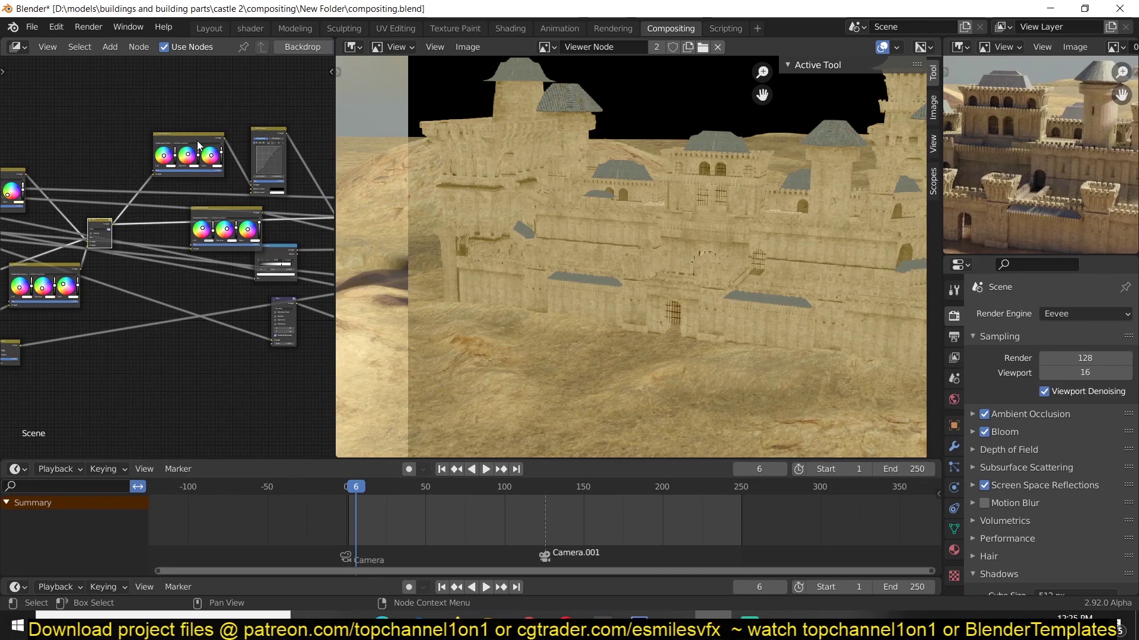
left_click(197, 142, "ctrl+shift")
left_click(221, 215, "ctrl+shift")
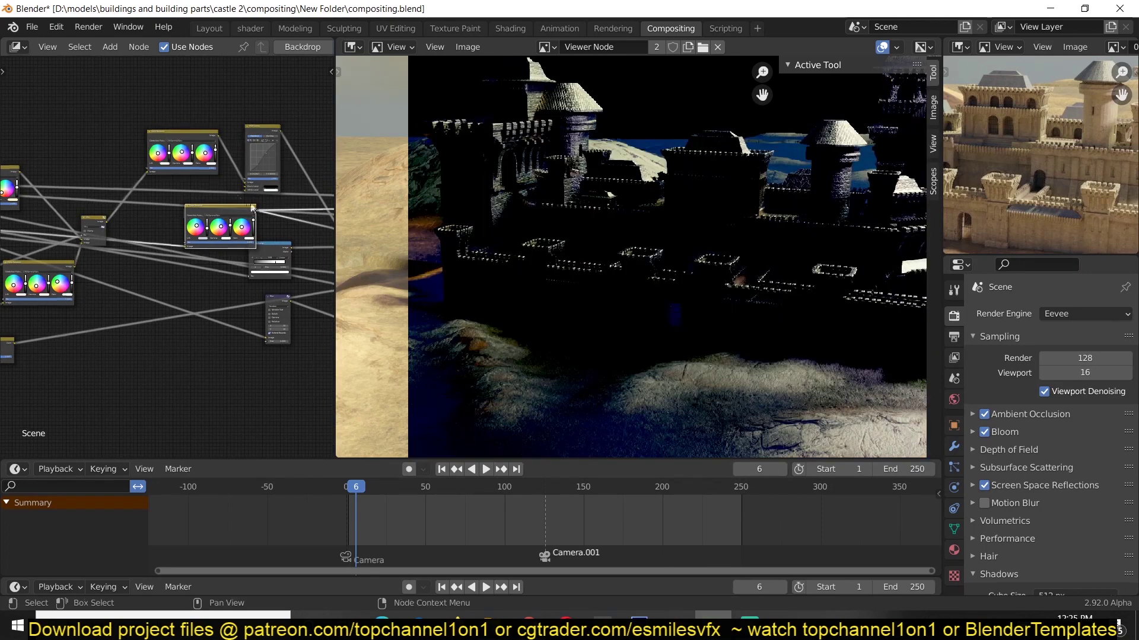
Step: Preview the glossy Add result again, followed by the AO Multiply result
left_click(186, 188, "ctrl+shift")
middle_click_drag(308, 229, 156, 187)
scroll(157, 188, "up", 5)
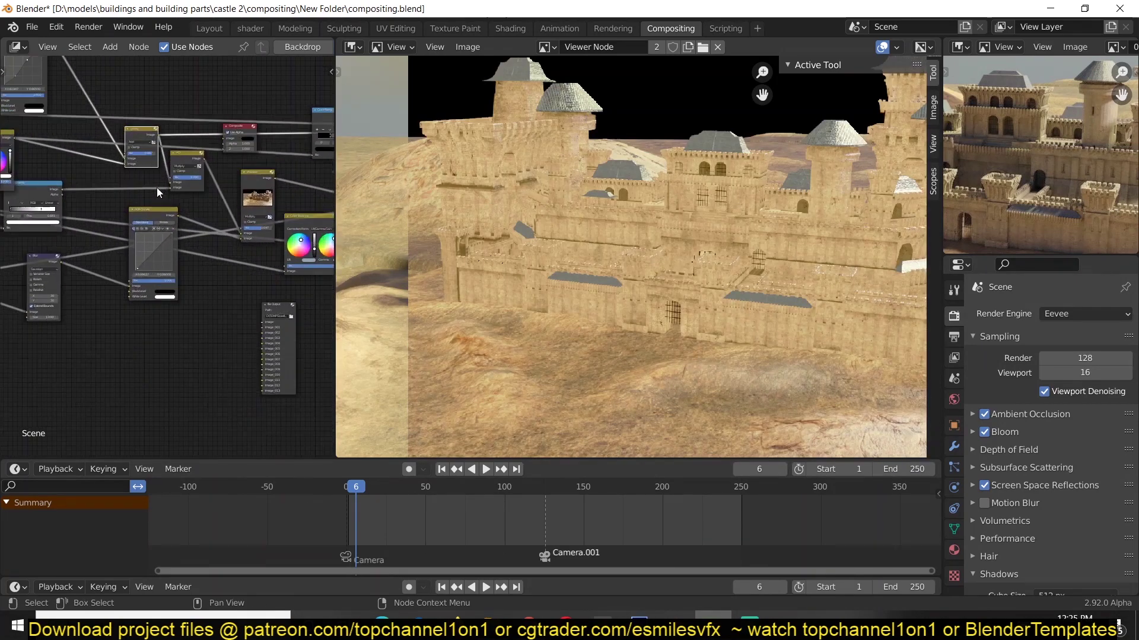
left_click(199, 144, "ctrl+shift")
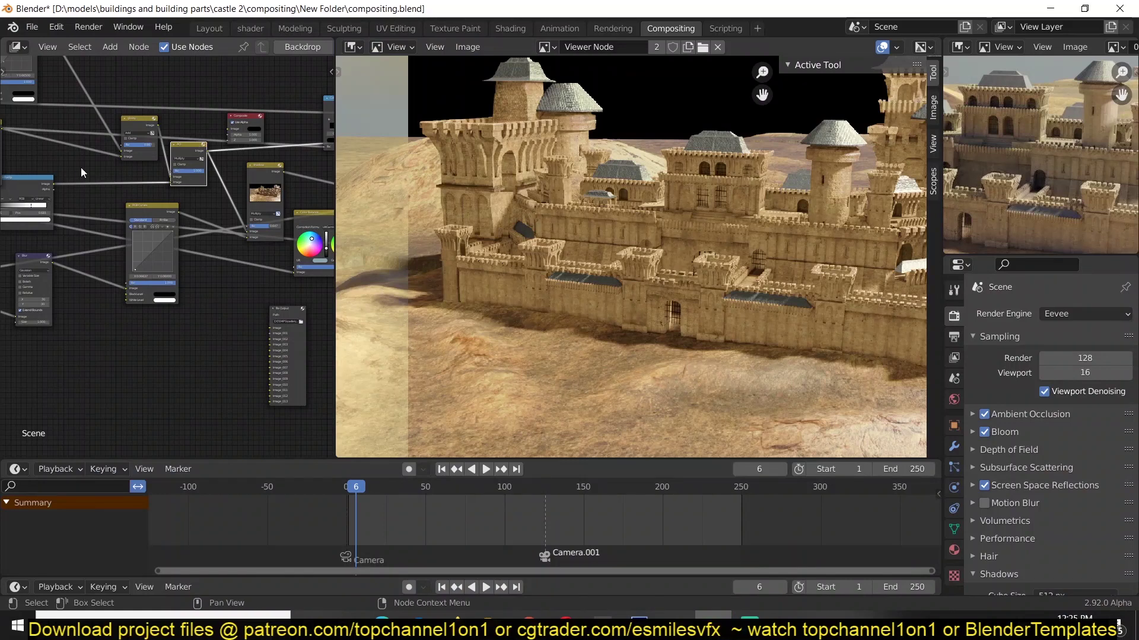
Step: Preview the ColorRamp node that feeds the AO Multiply node, followed by the Multiply result
left_click(47, 185, "ctrl+shift")
middle_click_drag(198, 152, 249, 145)
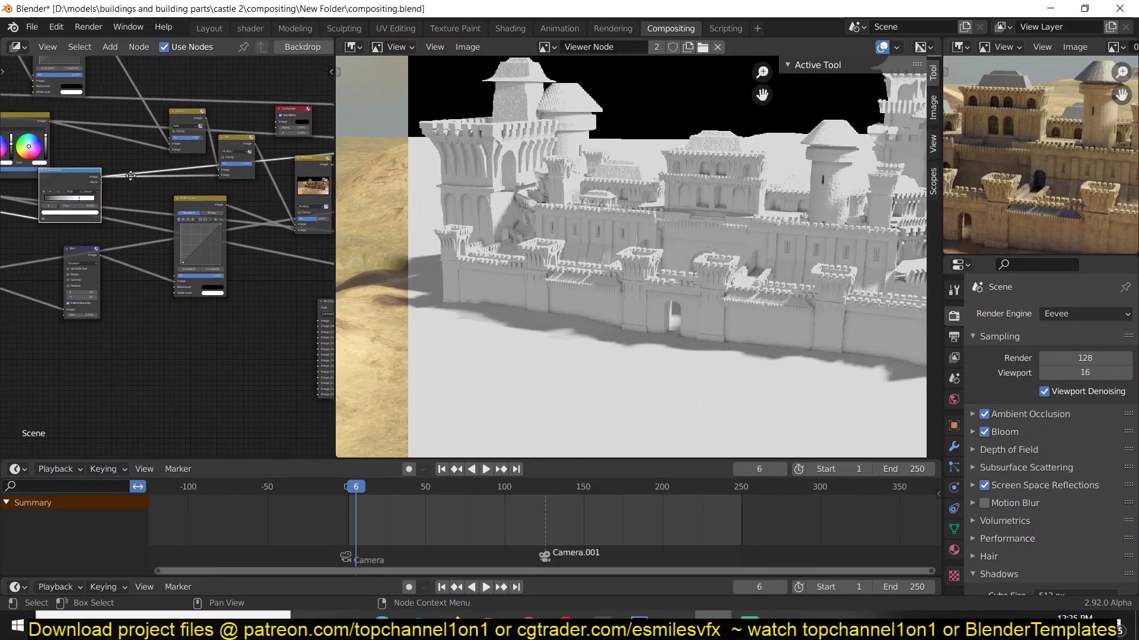
left_click(249, 145, "ctrl+shift")
middle_click_drag(140, 197, 180, 263)
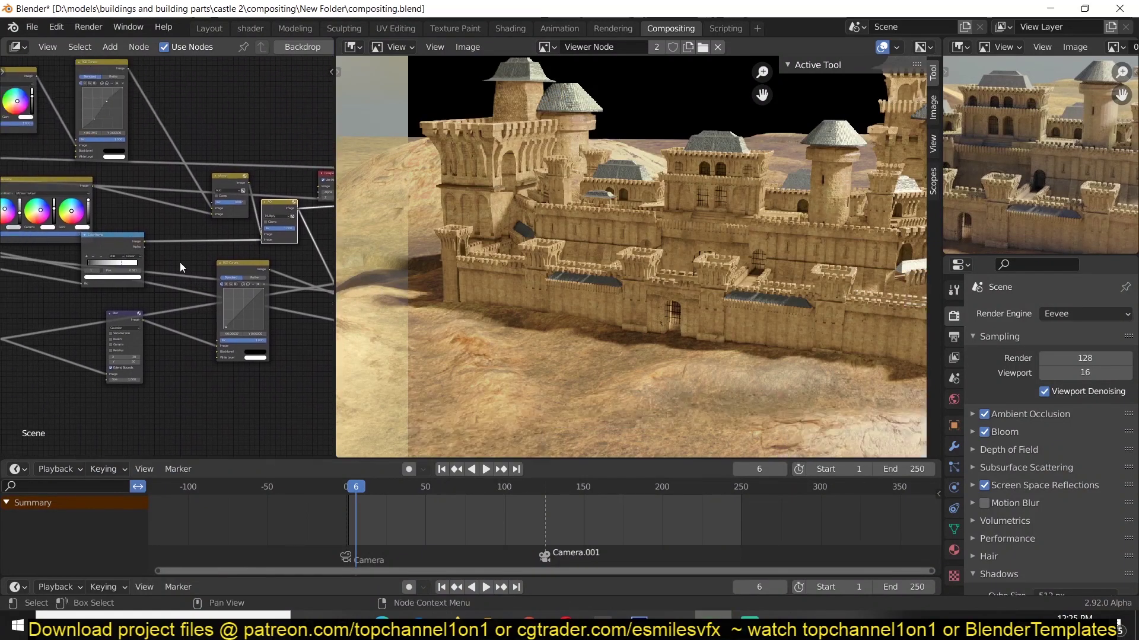
Step: Inspect the black and white stops of the ColorRamp node feeding the AO Multiply
scroll(180, 262, "up", 4)
left_click_drag(68, 265, 58, 266)
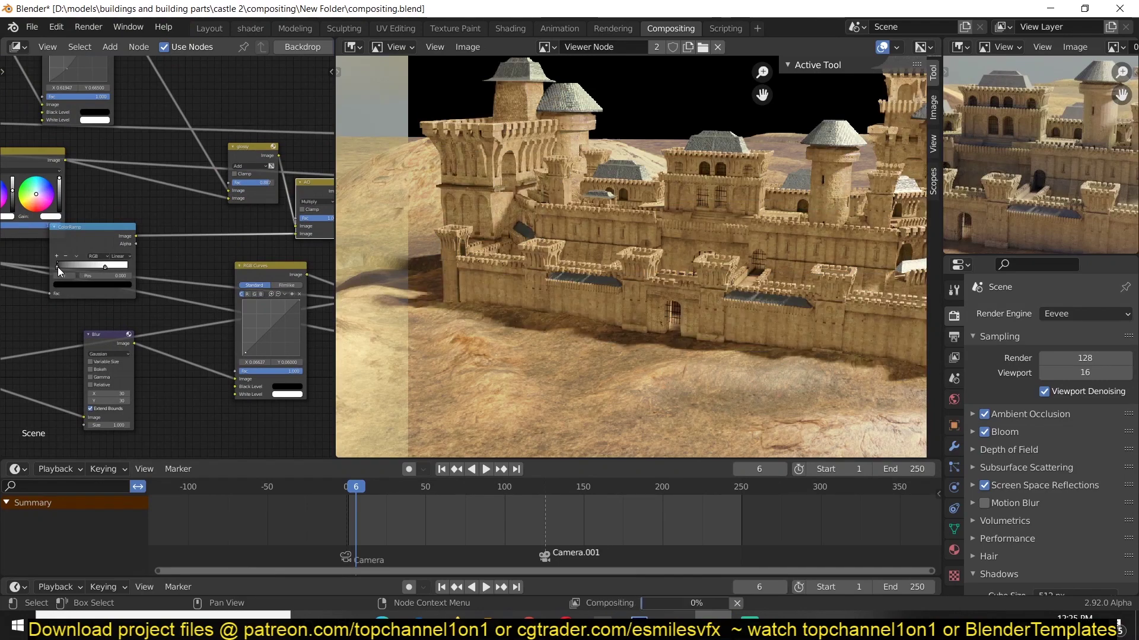
left_click(105, 266)
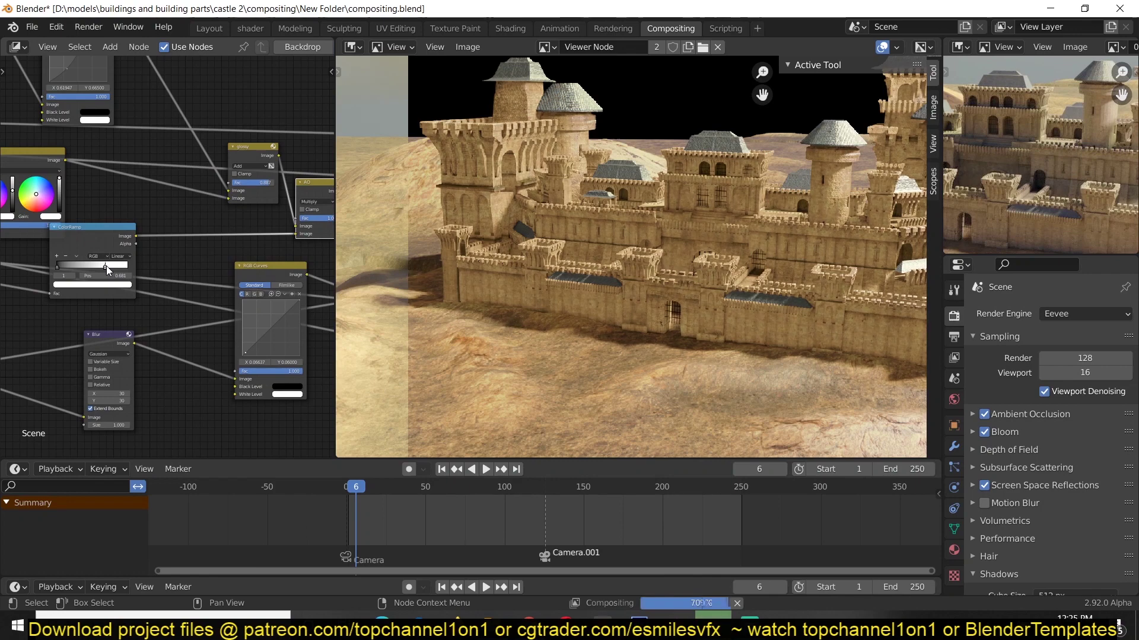
Step: Preview the shadow Multiply result, followed by the ColorRamp node that feeds the Screen node
middle_click_drag(193, 257, 48, 291)
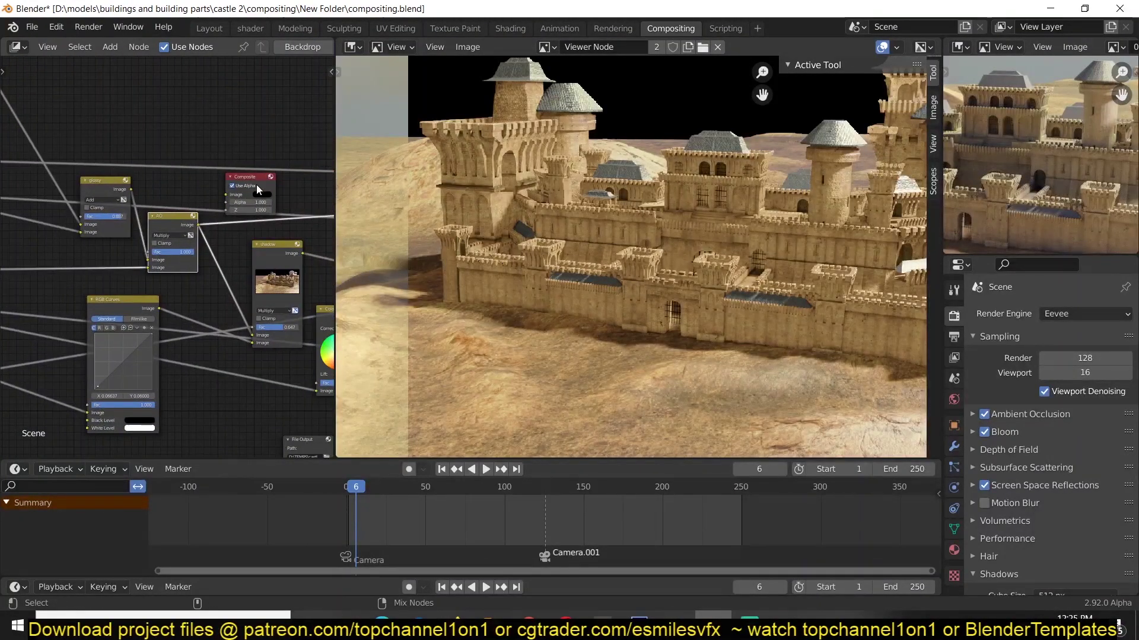
middle_click_drag(255, 201, 153, 198)
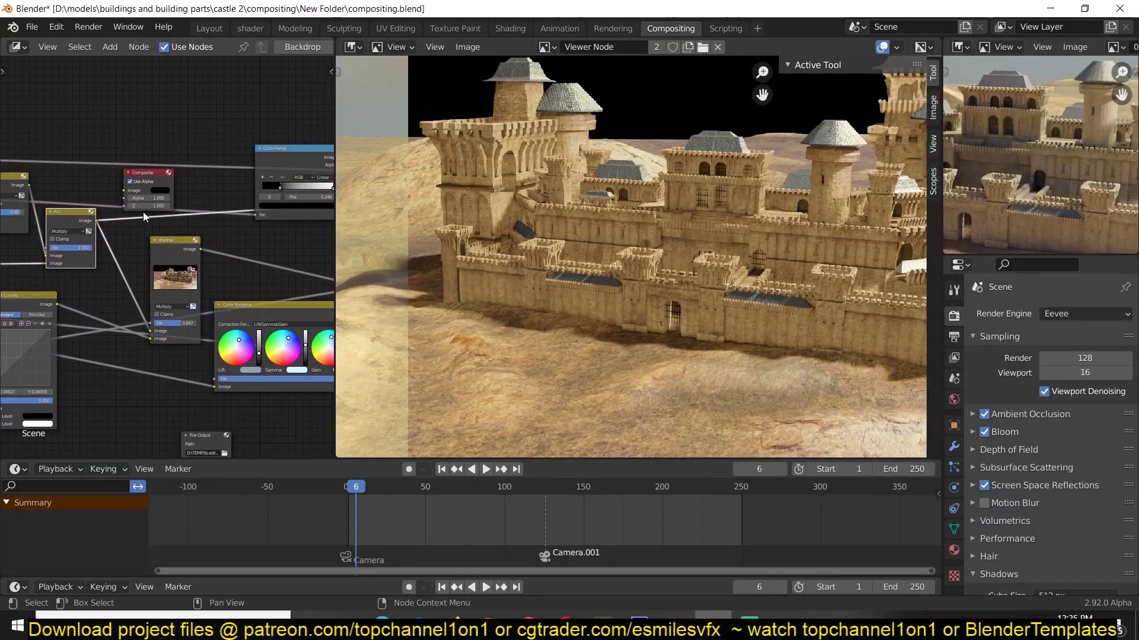
left_click(180, 249, "ctrl+shift")
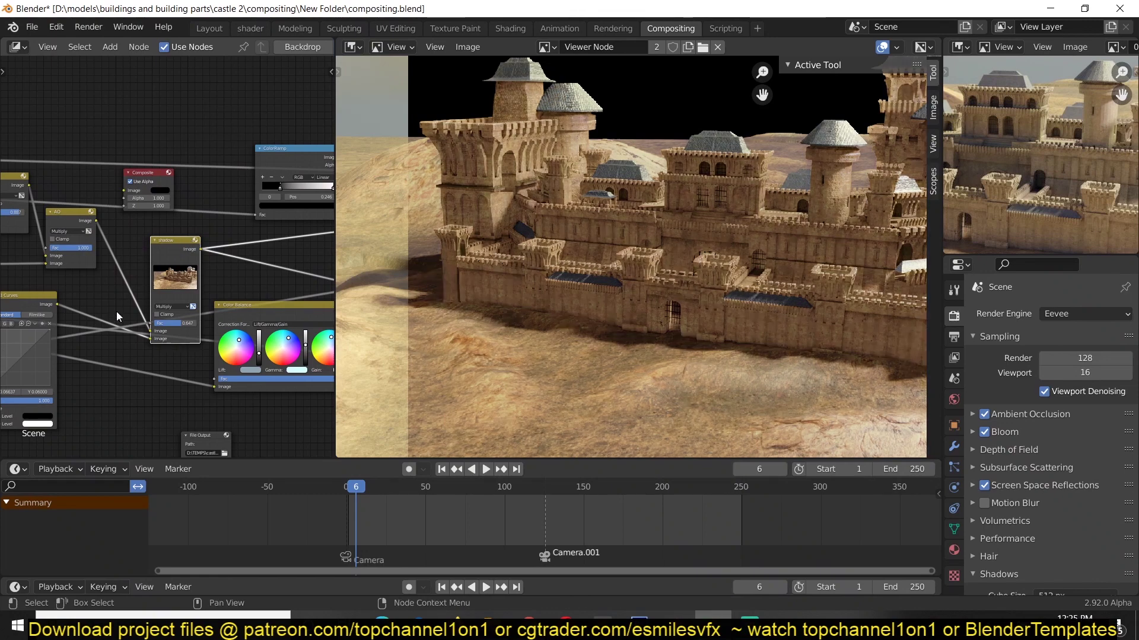
middle_click_drag(259, 291, 144, 293)
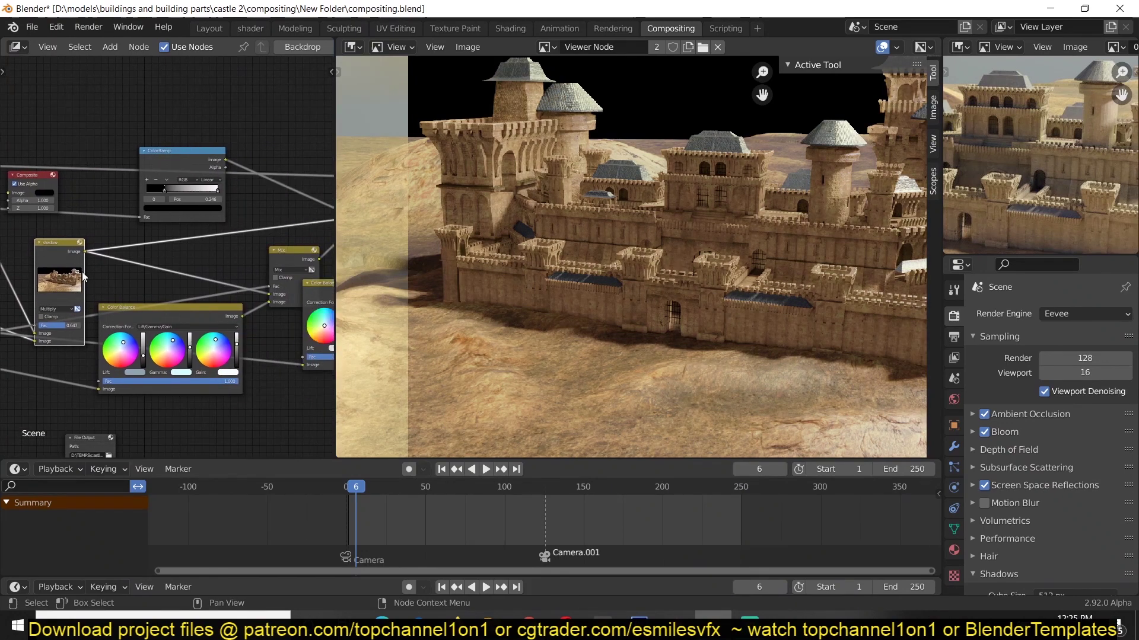
left_click(194, 156, "ctrl+shift")
scroll(329, 180, "right", 3, "ctrl")
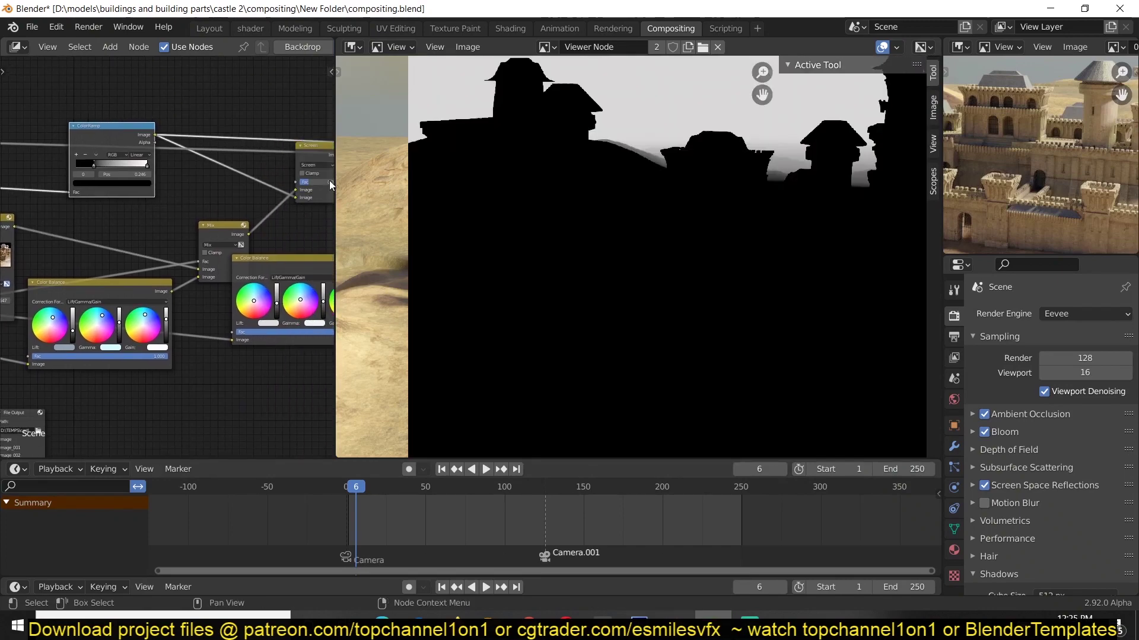
Step: Preview the Mix node after the shadow Multiply, followed by the Screen node's result
left_click(227, 228, "ctrl+shift")
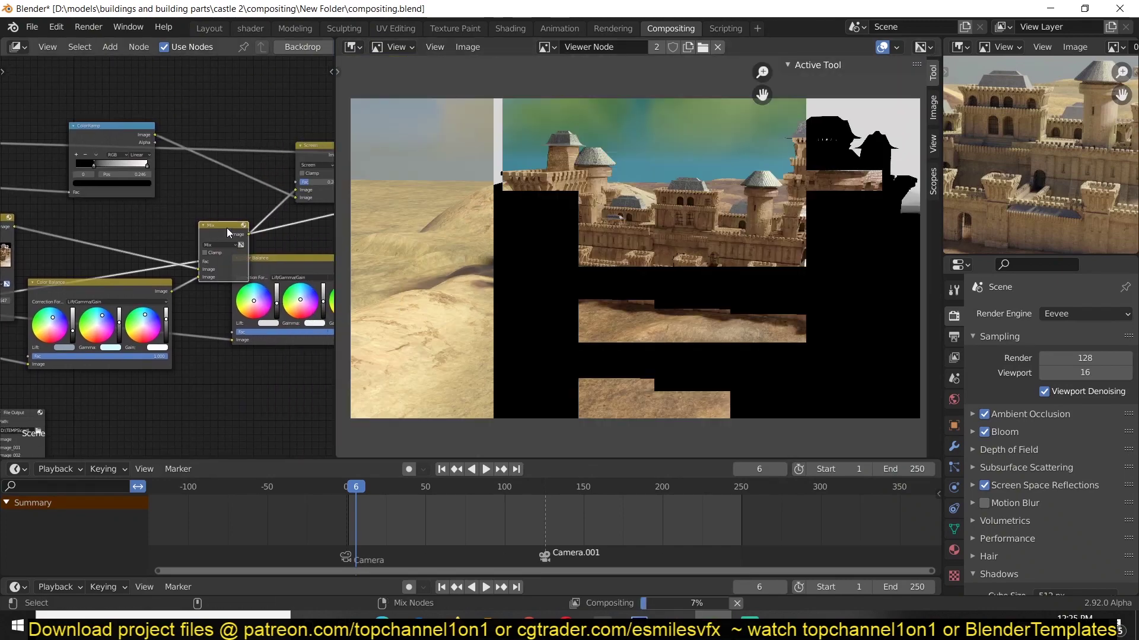
middle_click_drag(225, 230, 115, 258)
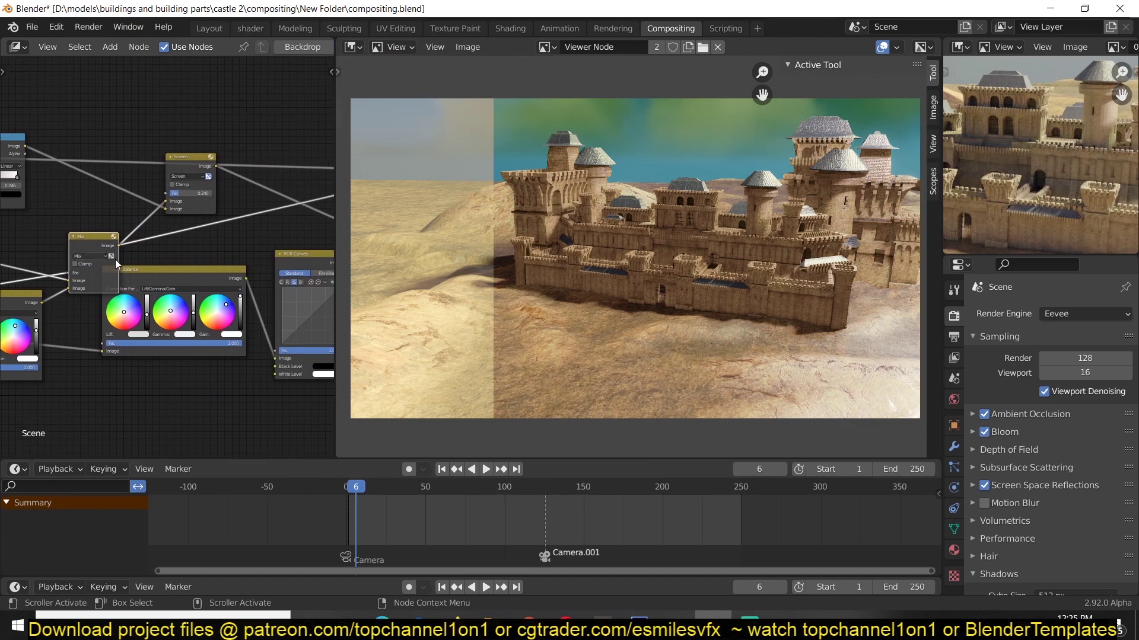
middle_click_drag(221, 284, 161, 272)
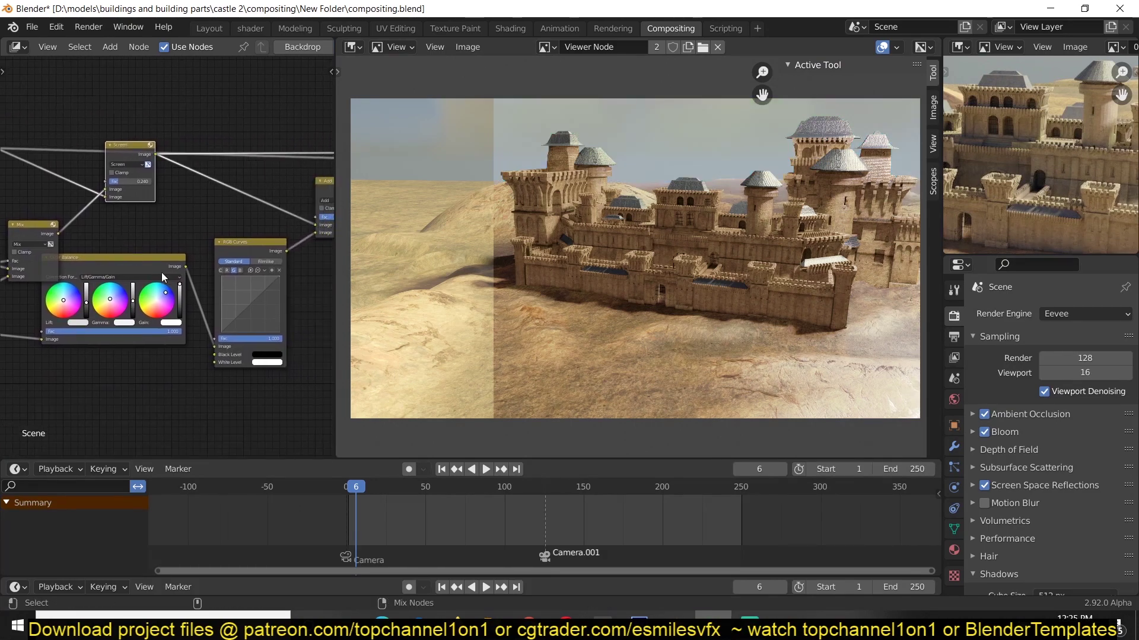
Step: Preview the sky RGB Curves node, followed by the final Add node that combines it with the Screen result
left_click(184, 265, "ctrl+shift")
middle_click_drag(261, 244, 168, 250)
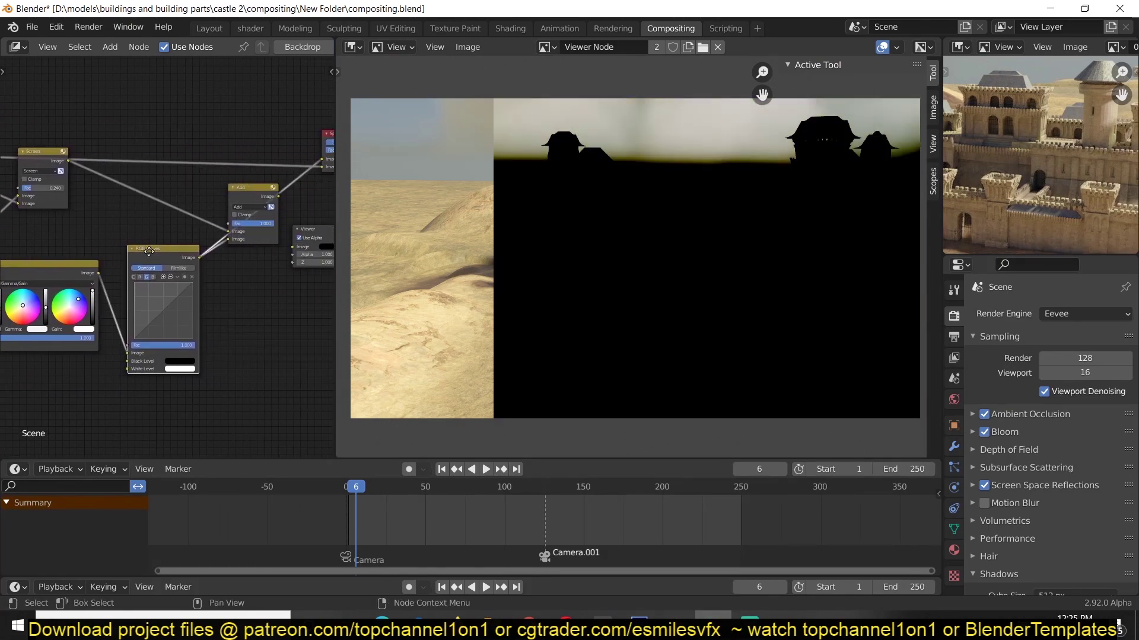
left_click(242, 202, "ctrl+shift")
middle_click_drag(244, 205, 191, 208)
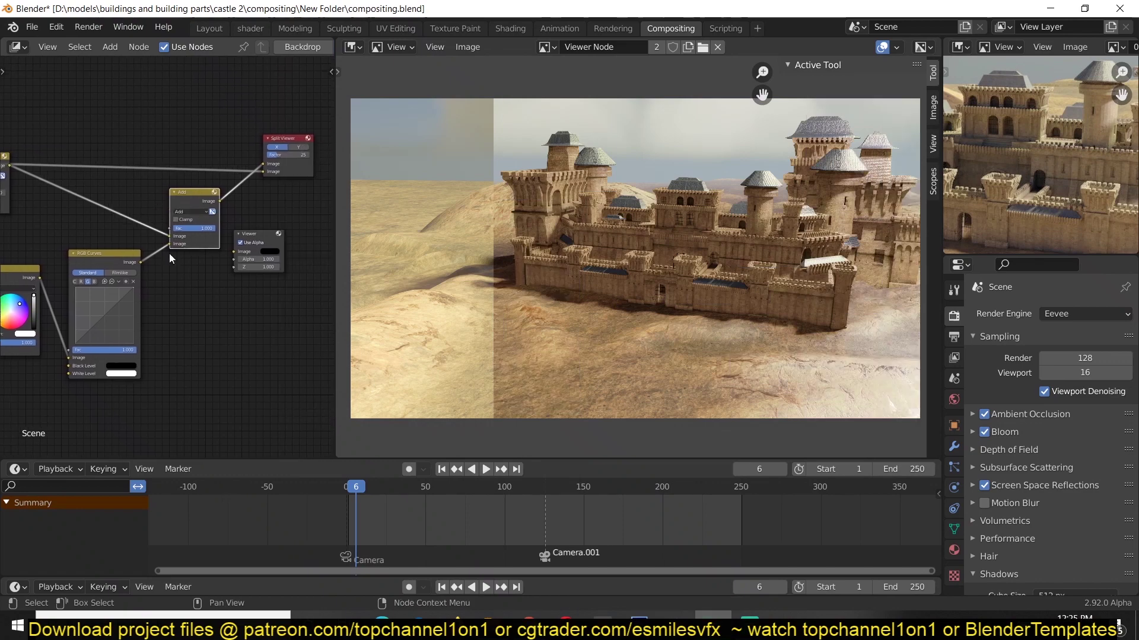
Step: Test blue and red Gain tints in the Color Balance node feeding the sky RGB Curves, settling on a faint warm tint
middle_click_drag(189, 272, 290, 247)
scroll(290, 246, "up", 3)
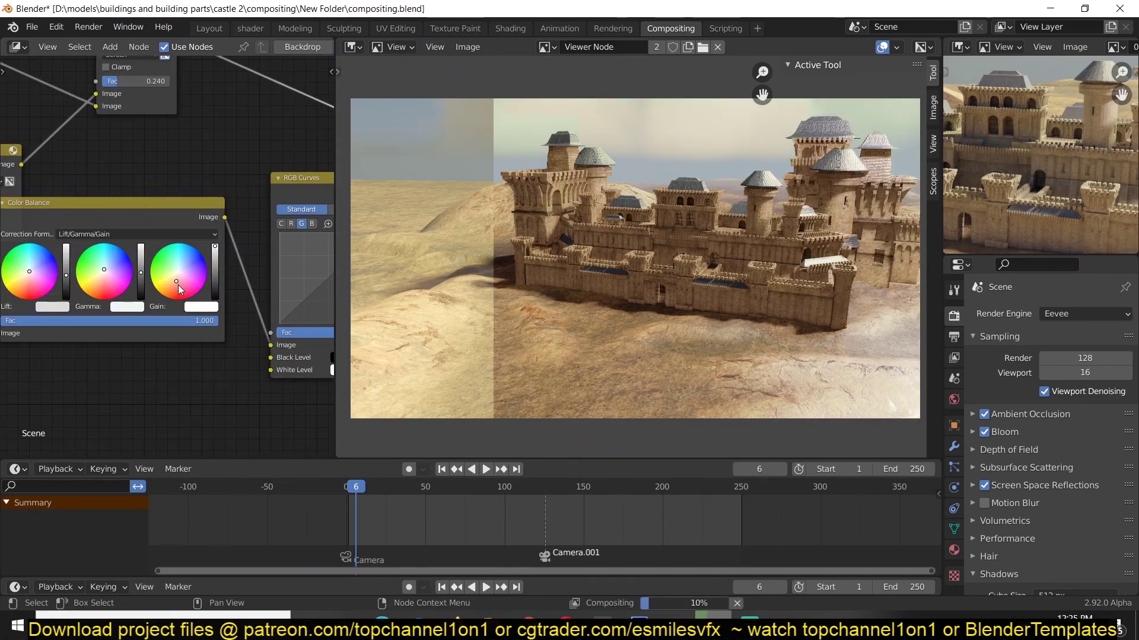
left_click_drag(179, 286, 196, 277)
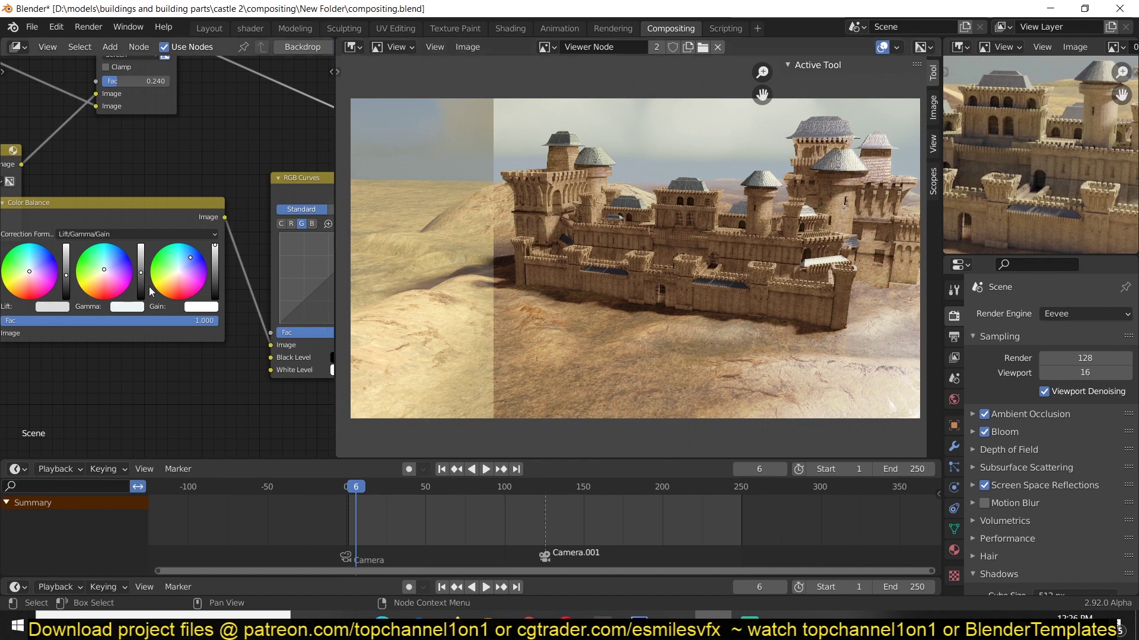
left_click(179, 293)
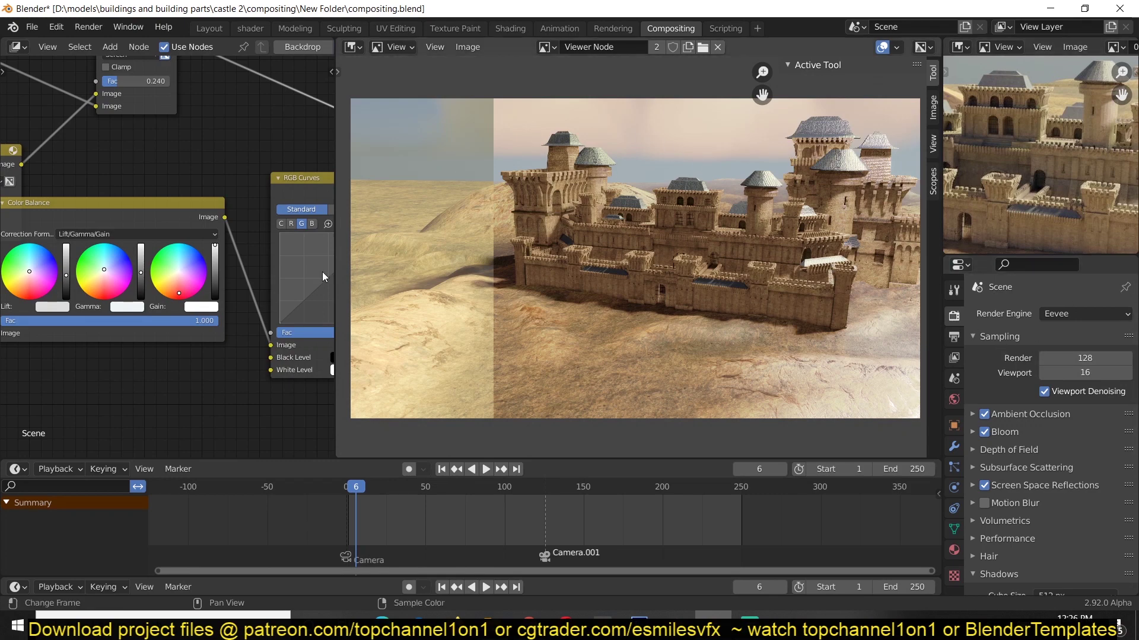
left_click_drag(180, 272, 184, 276)
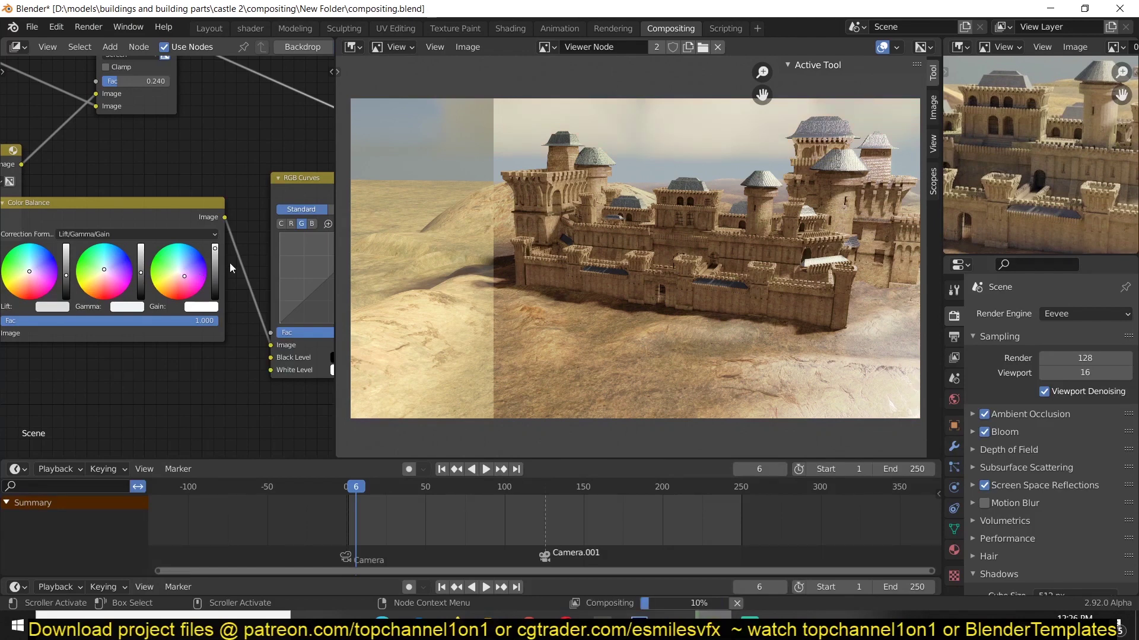
Step: Review the sky RGB Curves node and the final Add node, and save the file
middle_click_drag(255, 261, 137, 244)
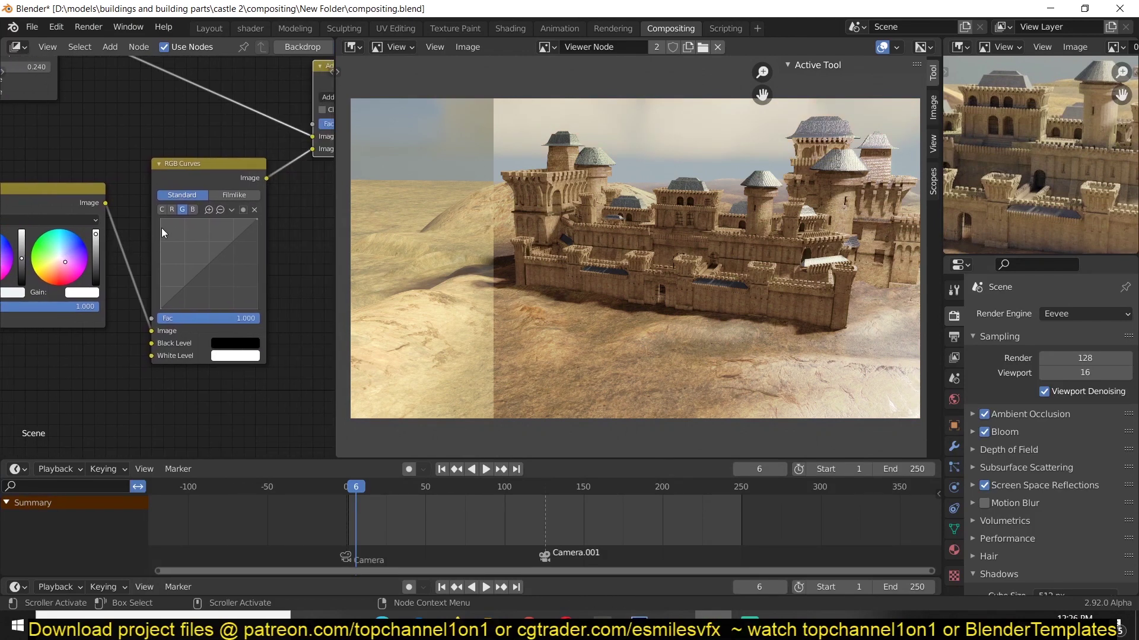
scroll(274, 170, "down", 4)
middle_click_drag(275, 170, 111, 214)
left_click(137, 176)
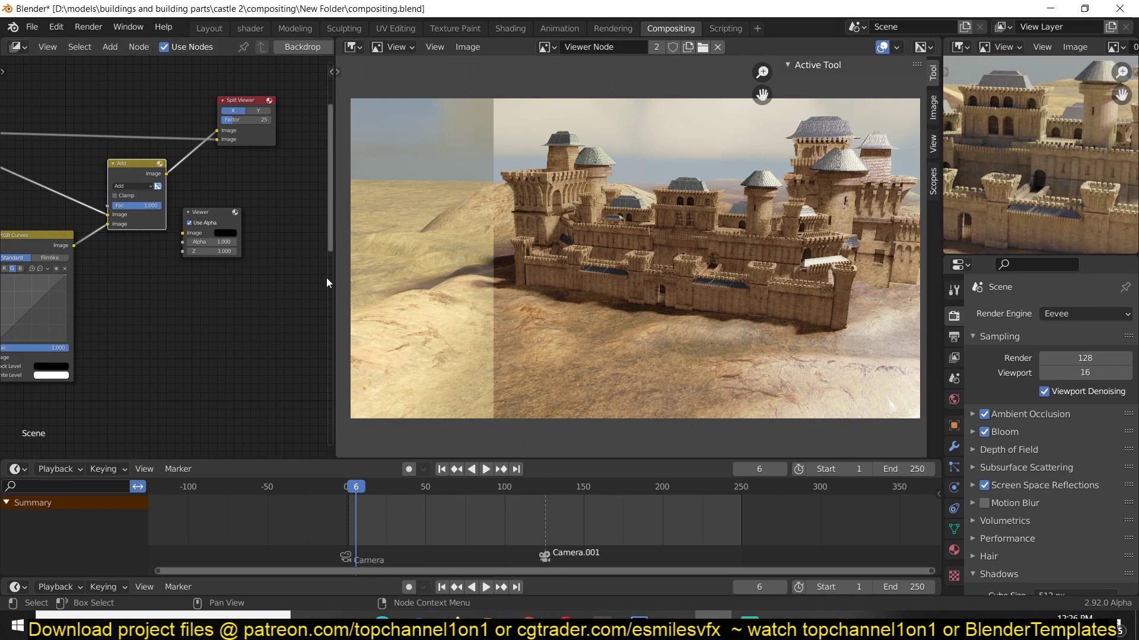
scroll(239, 262, "down", 3)
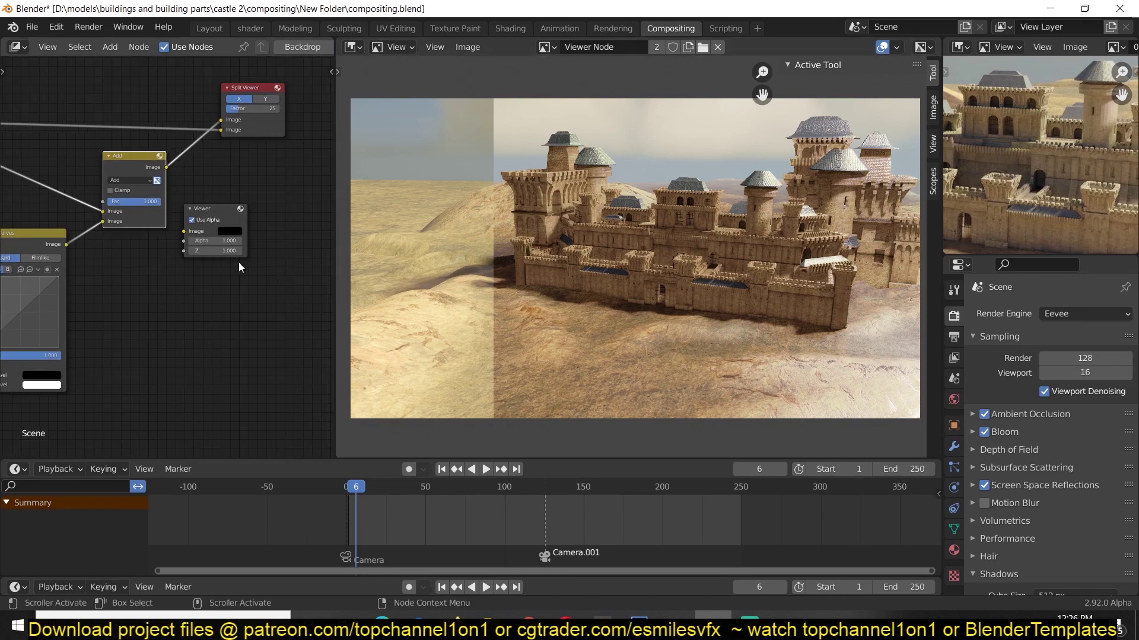
key("ctrl+s")
Step: Place the Viewer node below the Split Viewer, connect the final Add output to it, and save the file
scroll(229, 278, "up", 2)
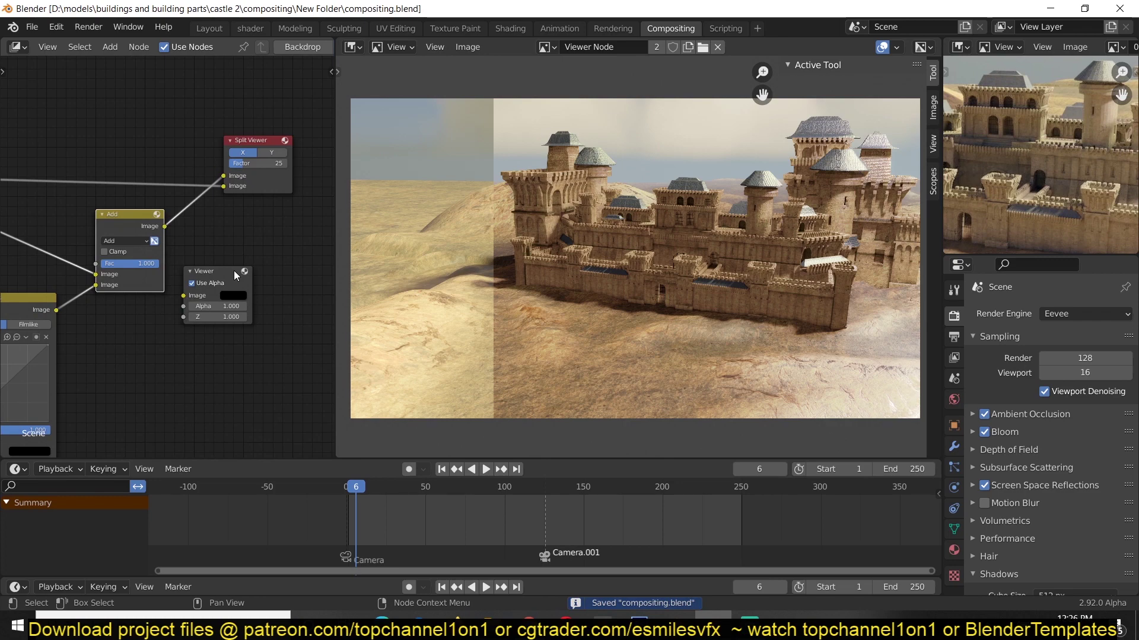
left_click_drag(234, 271, 270, 249)
left_click(149, 228, "ctrl+shift")
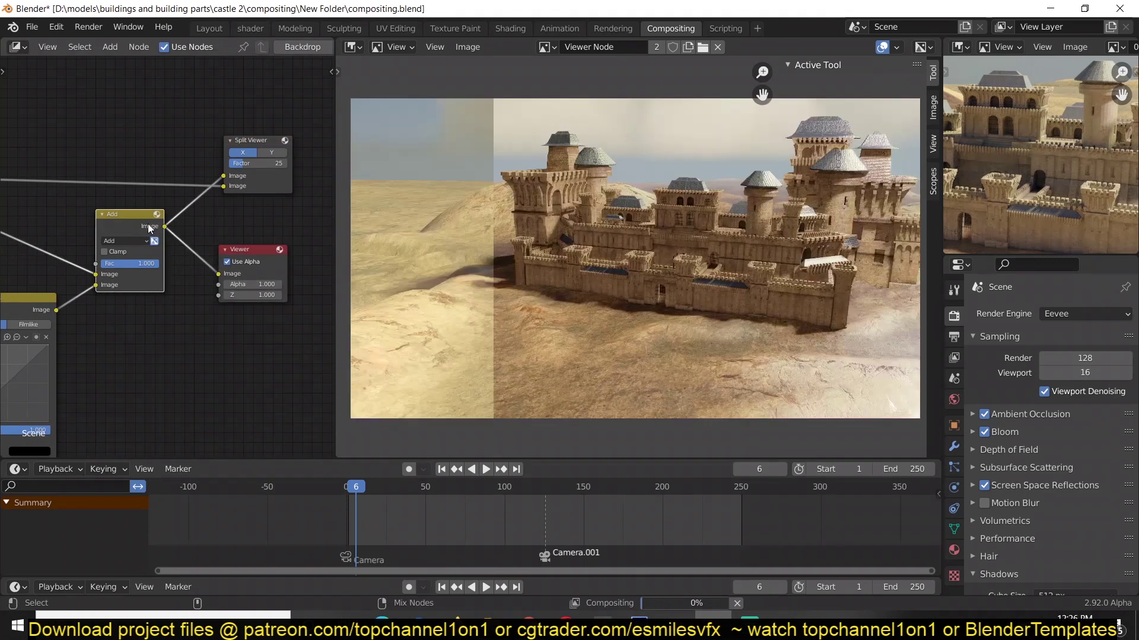
key("ctrl+s")
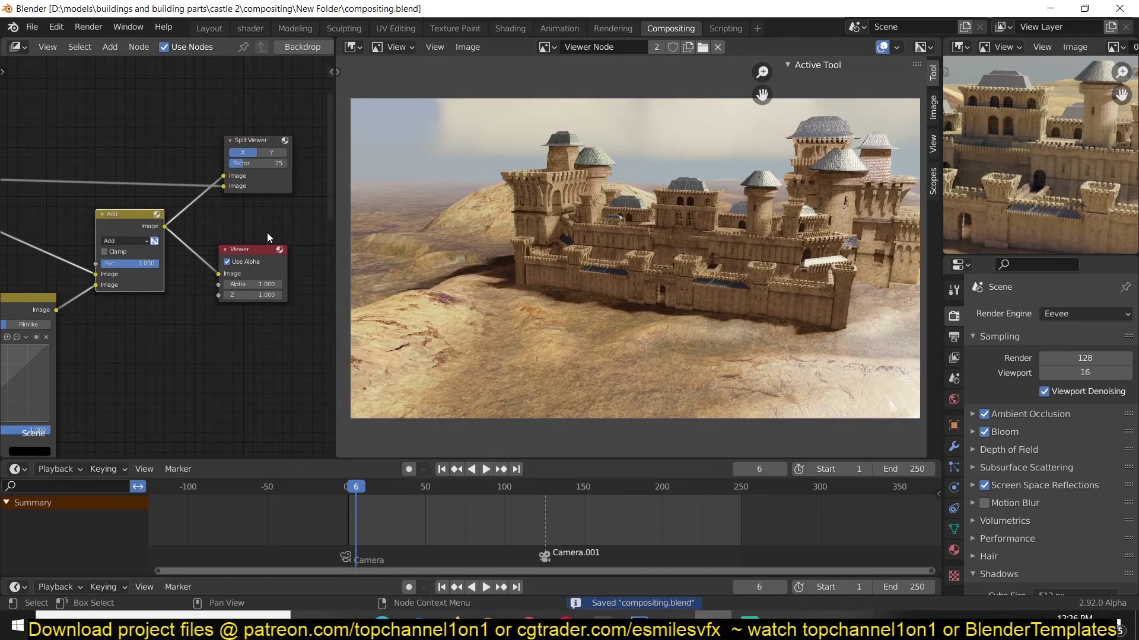
Step: Switch back to the Split Viewer and vary its Factor to compare the image before and after compositing
left_click(266, 143)
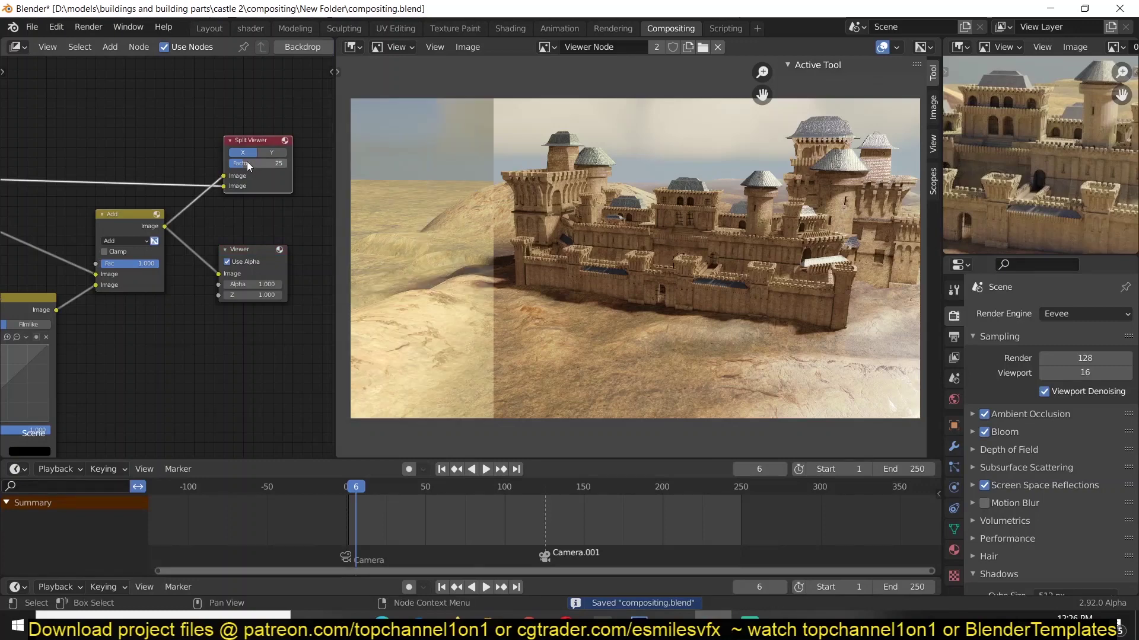
left_click_drag(246, 163, 275, 163)
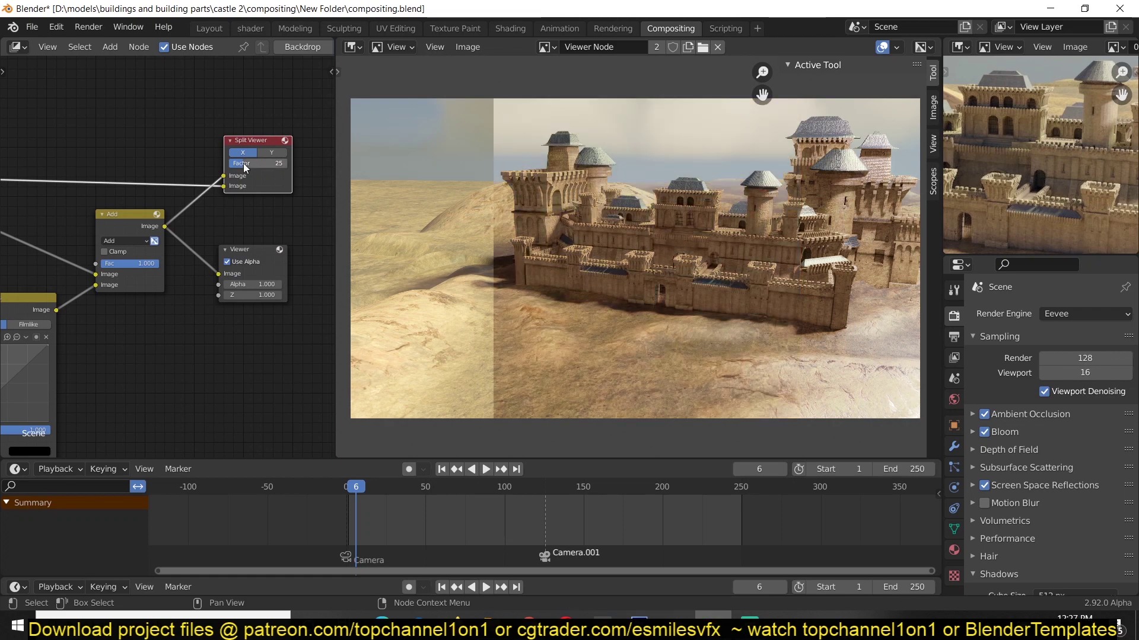
mouse_move(257, 163)
left_mouse_down()
mouse_move(273, 162)
mouse_move(248, 163)
left_mouse_up()
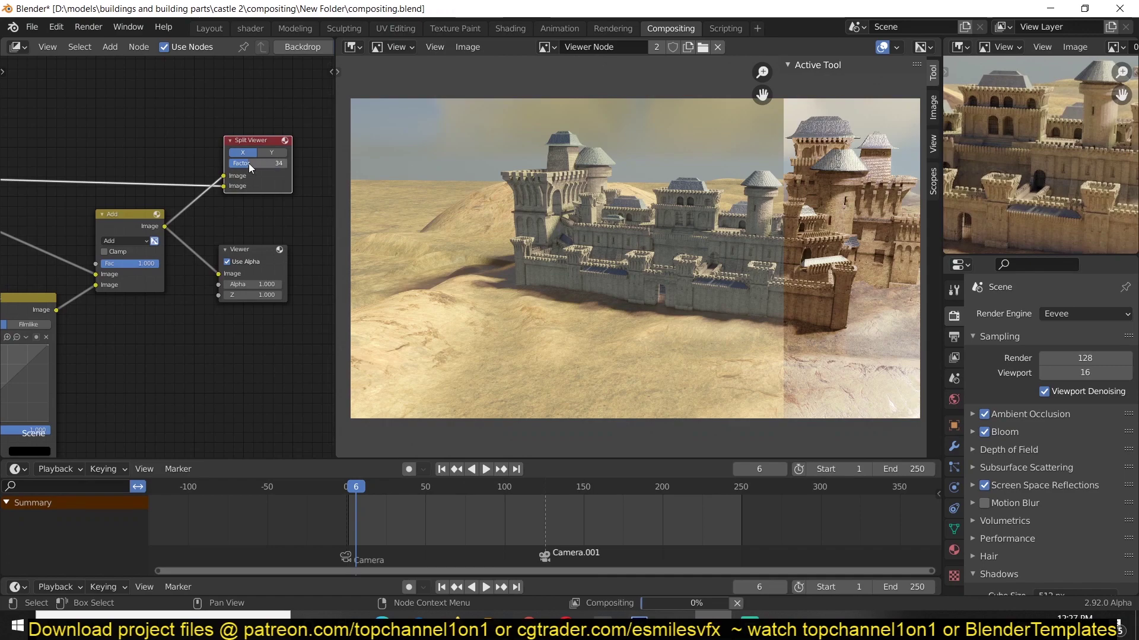